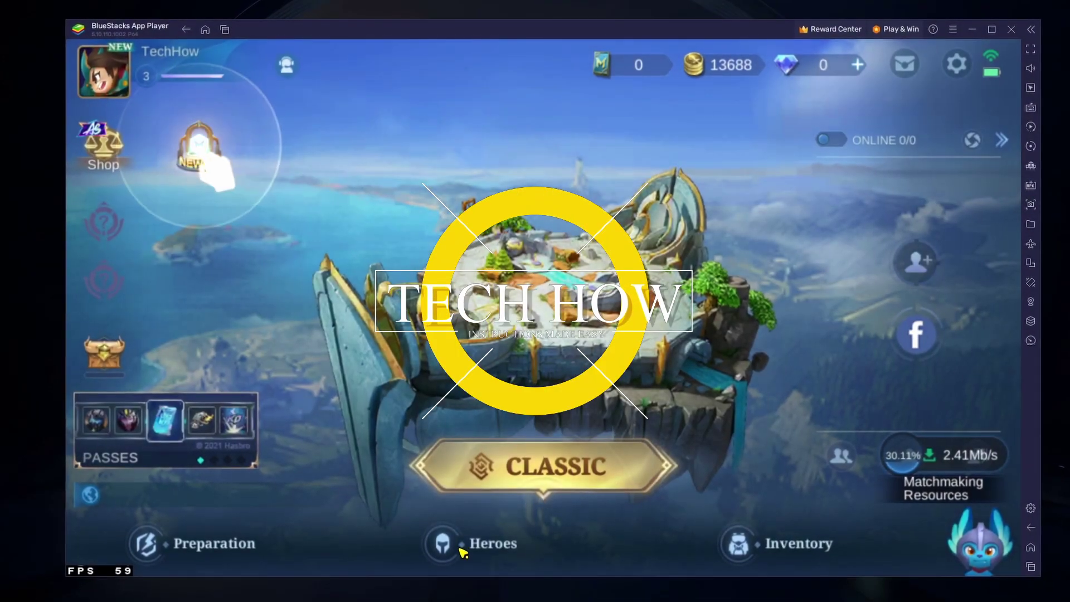
# Step: Browse the hero list in Mobile Legends and view Nana's hero details
pyautogui.click(461, 549)
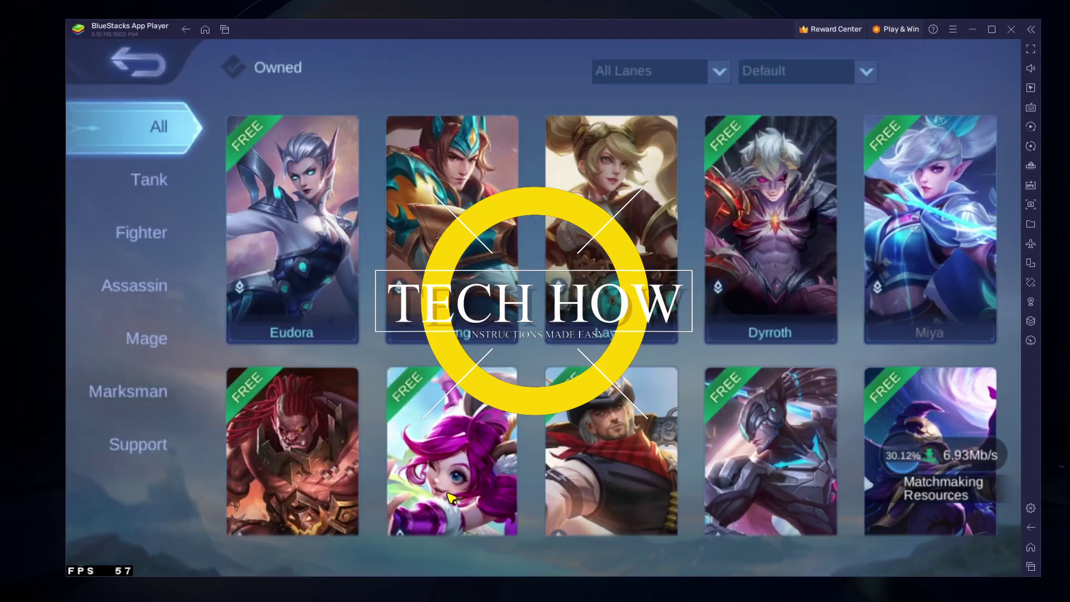
pyautogui.moveTo(450, 496); pyautogui.dragTo(451, 297)
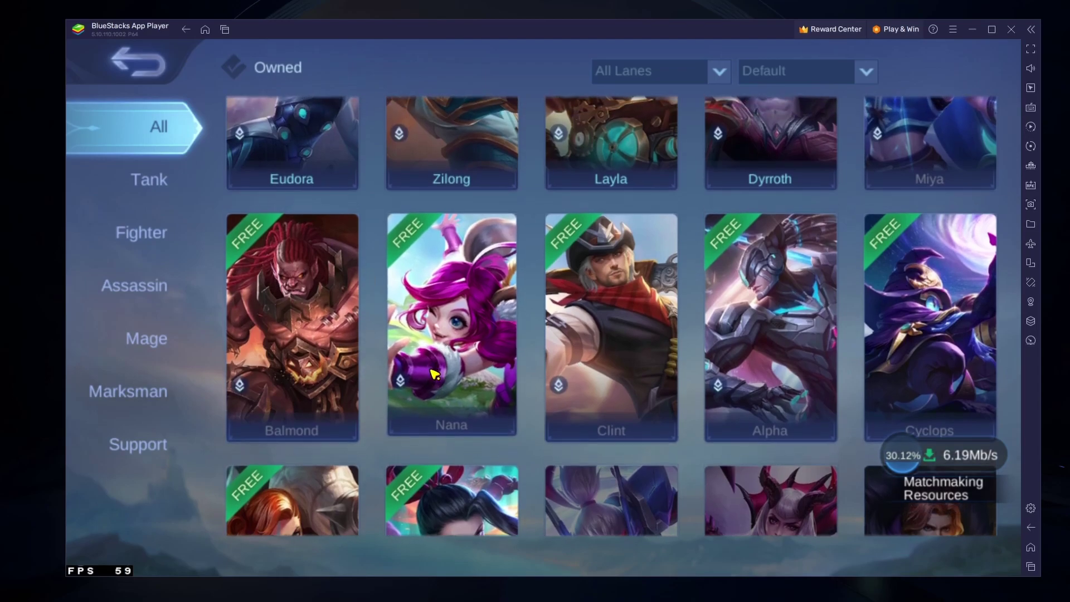
pyautogui.click(434, 374)
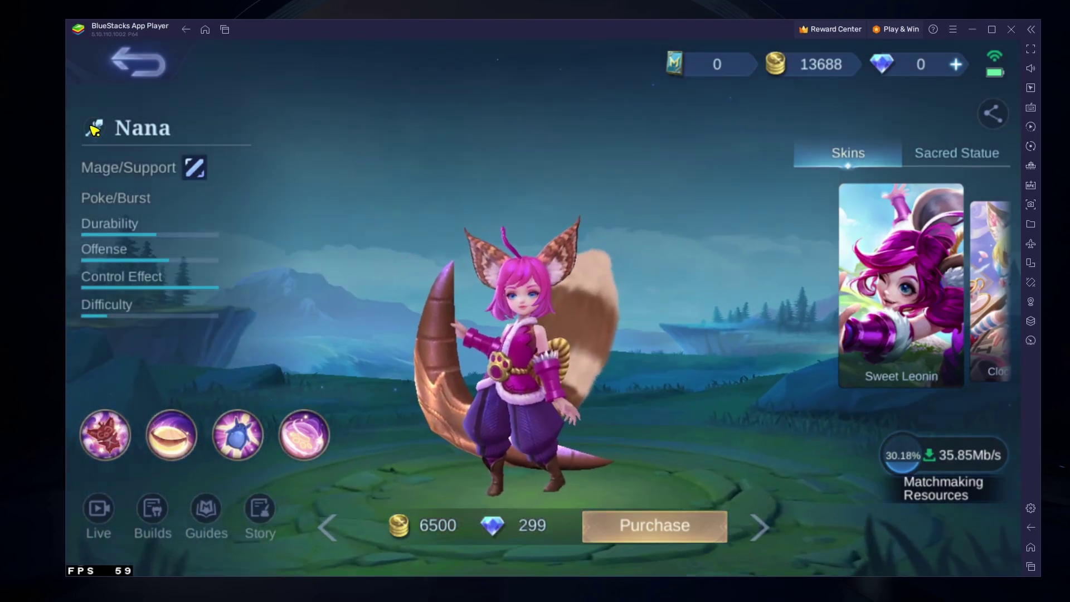
# Step: Return to the Mobile Legends lobby, then go to the BlueStacks home screen
pyautogui.click(140, 64)
pyautogui.click(139, 65)
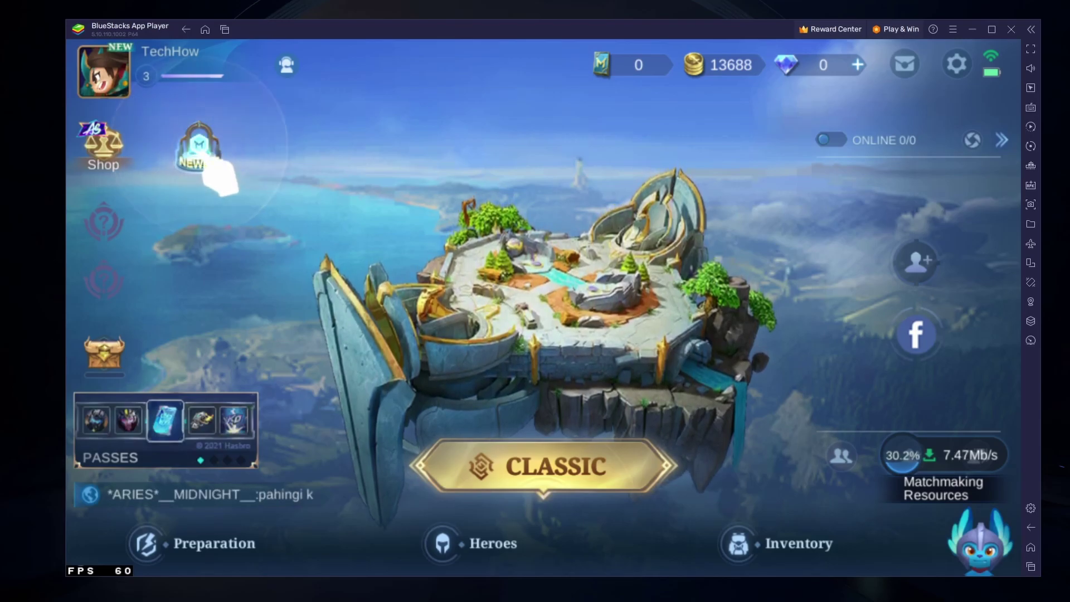
pyautogui.click(1031, 547)
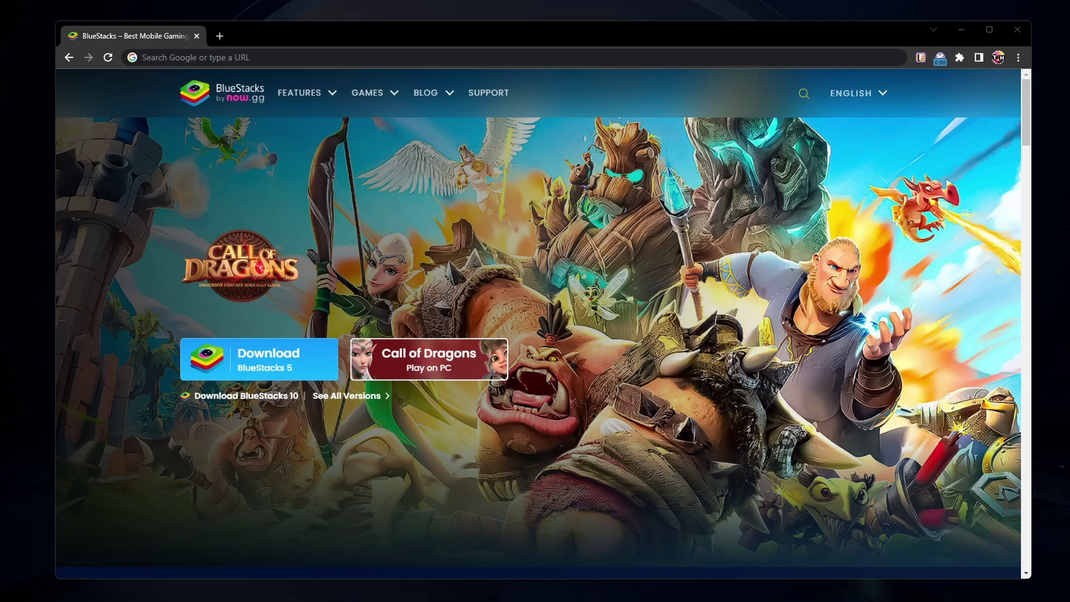
# Step: Download and launch the BlueStacks 5 installer, then minimize Chrome
pyautogui.click(299, 375)
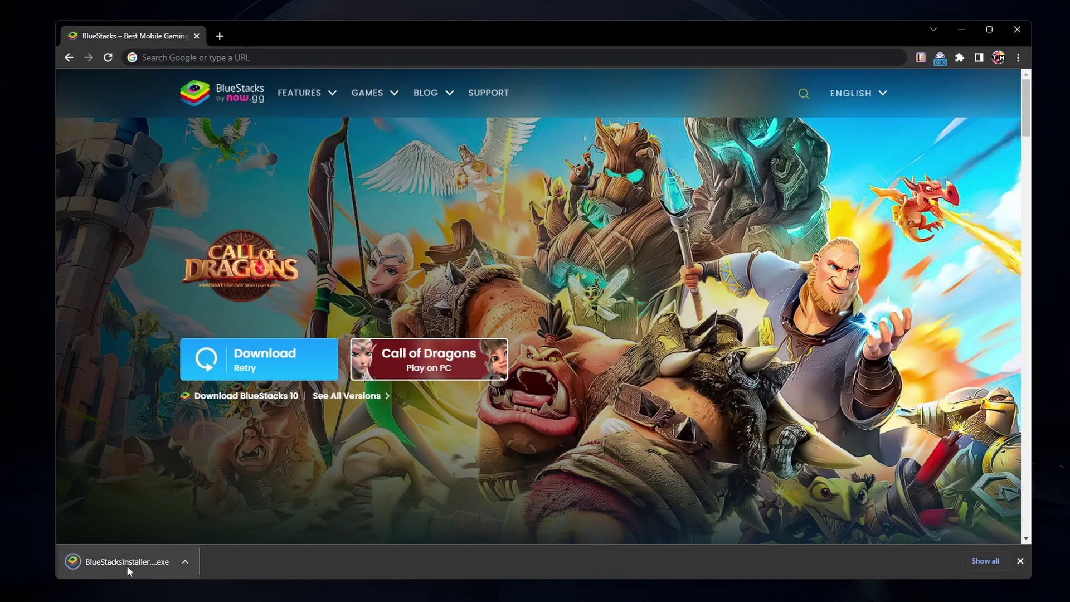
pyautogui.click(127, 566)
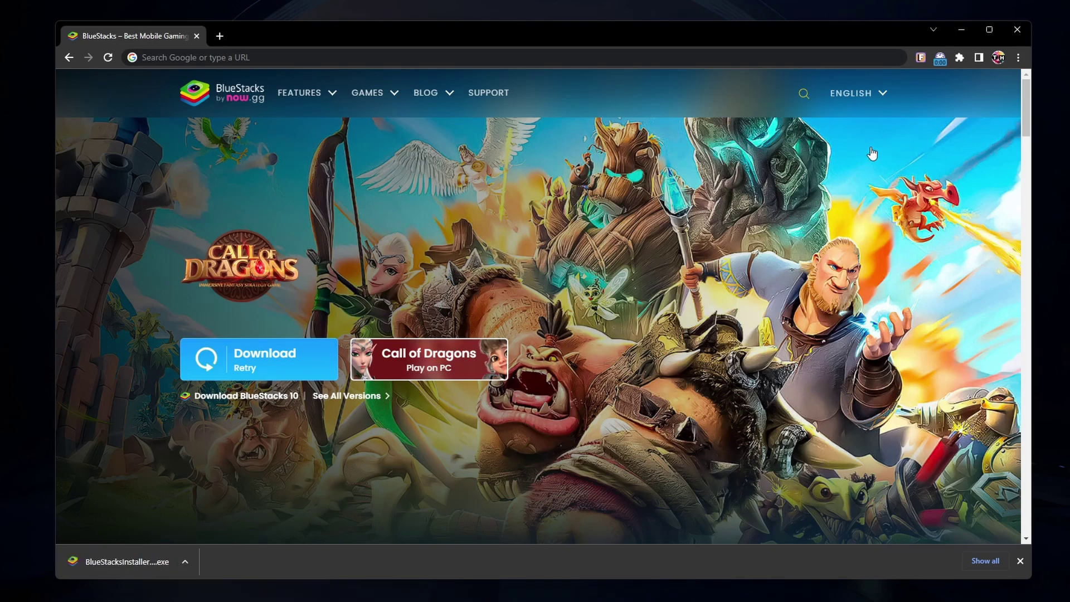
pyautogui.click(968, 29)
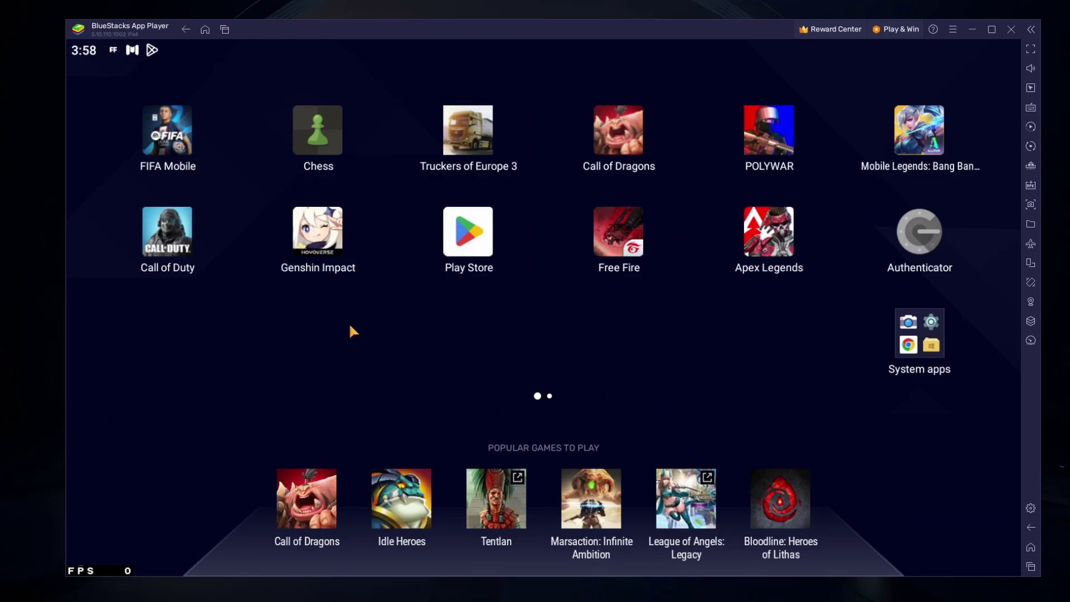
pyautogui.click(445, 236)
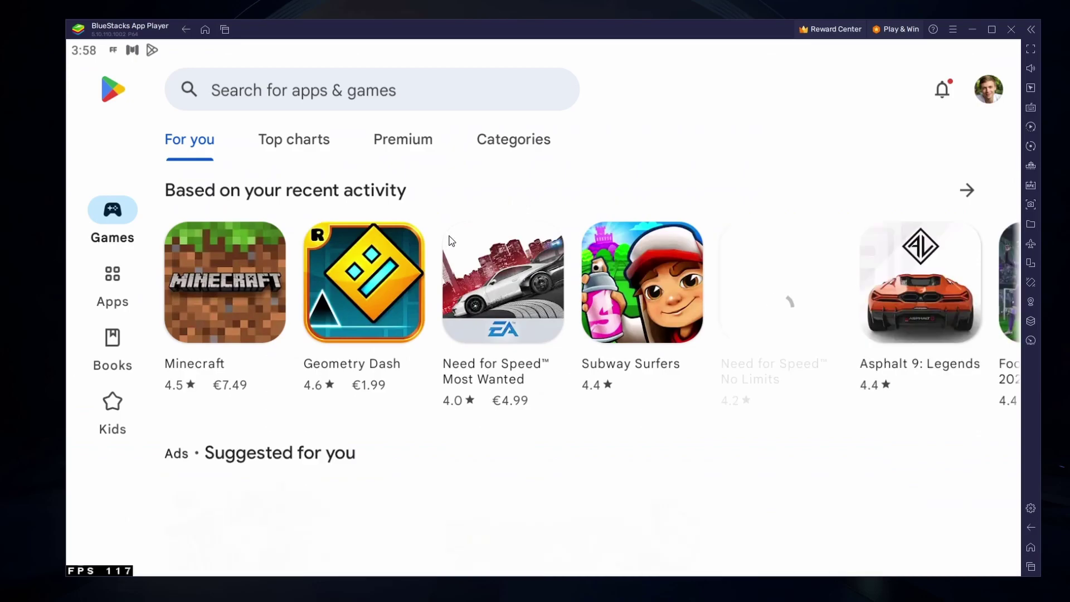
pyautogui.click(568, 102)
pyautogui.write('mobile legebnd')
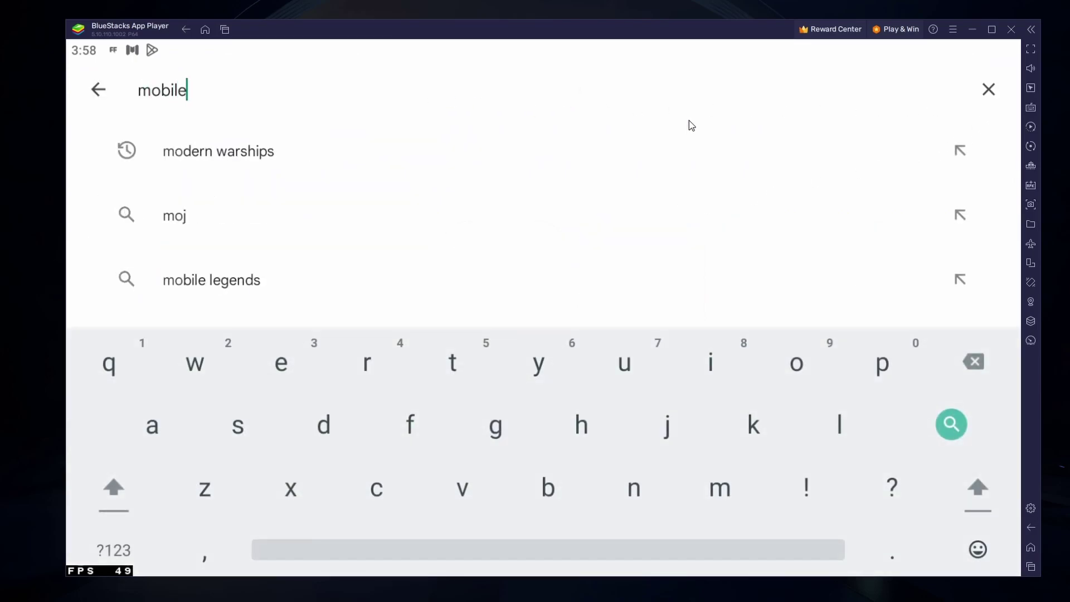
pyautogui.press('BackSpace')
pyautogui.press('BackSpace')
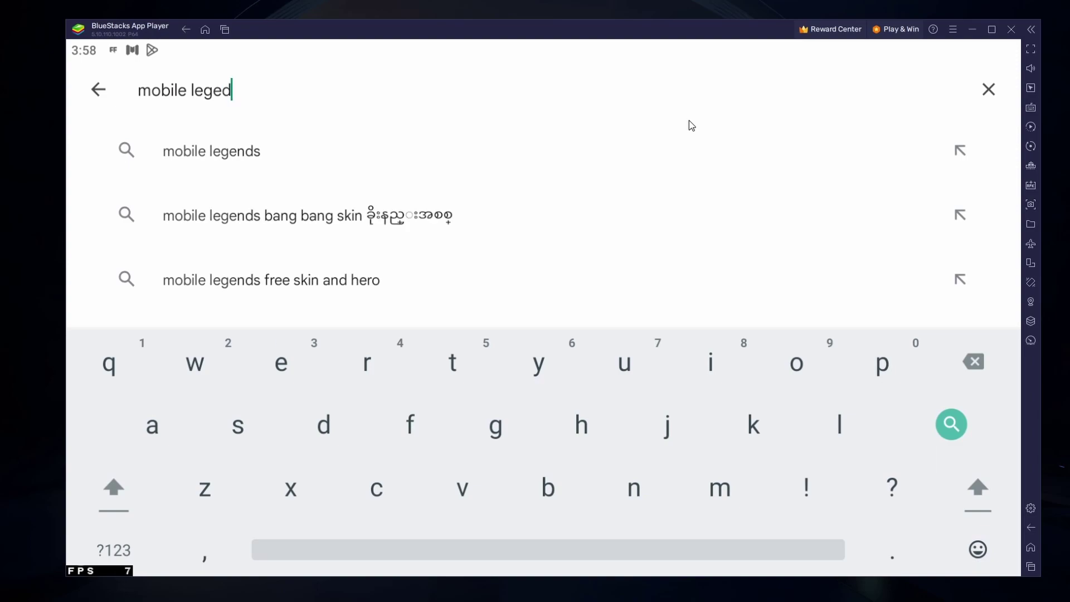
pyautogui.press('BackSpace')
pyautogui.write('nds')
pyautogui.press('Return')
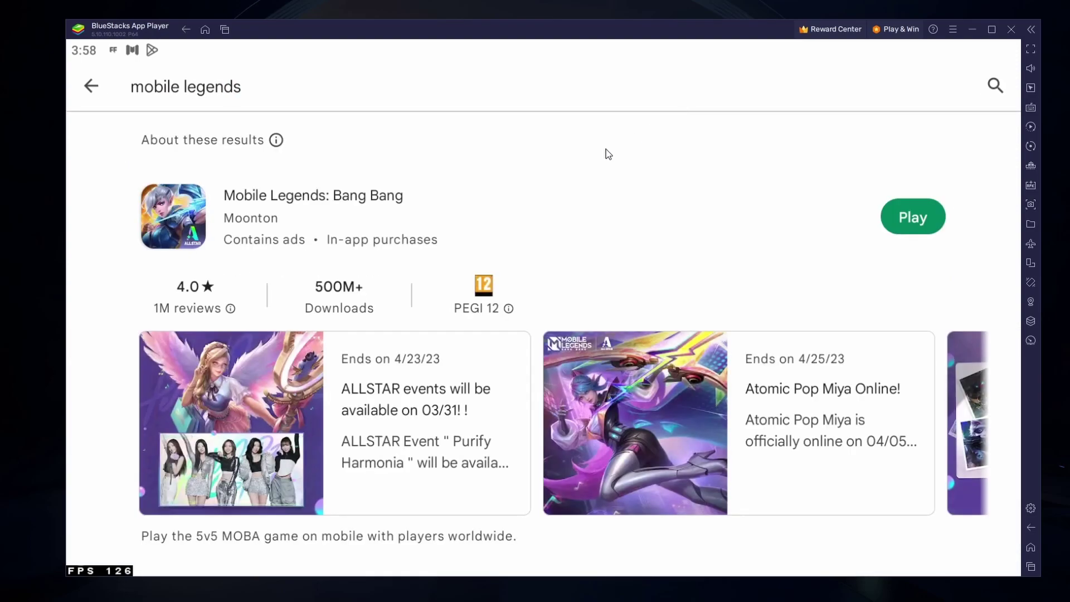
pyautogui.click(207, 215)
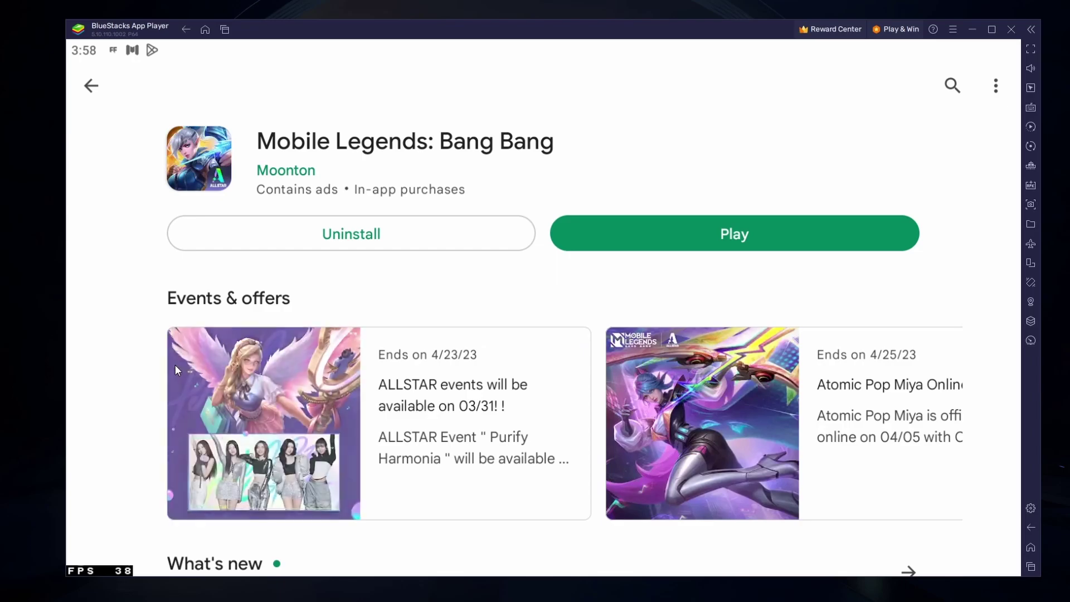
pyautogui.scroll(-10, 160, 186)
pyautogui.scroll(-5, 176, 209)
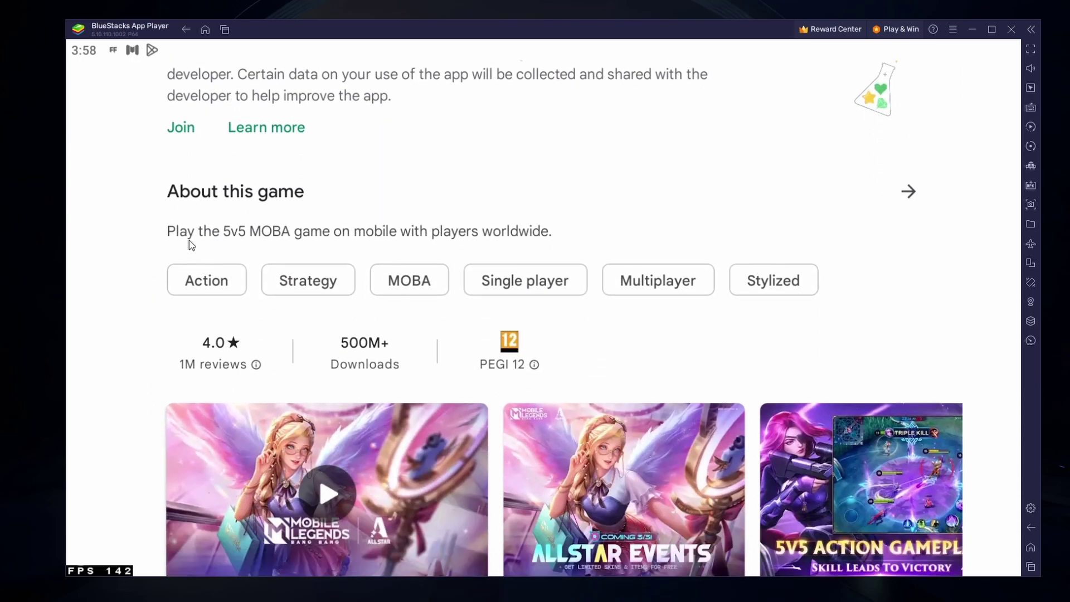
pyautogui.hscroll(5, 359, 289)
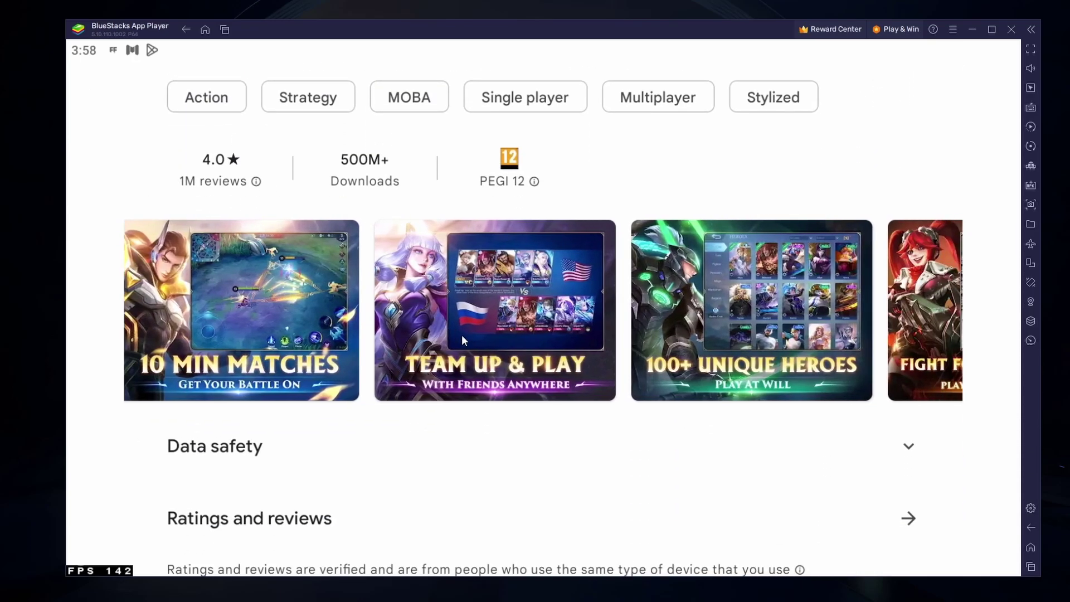
pyautogui.hscroll(5, 460, 332)
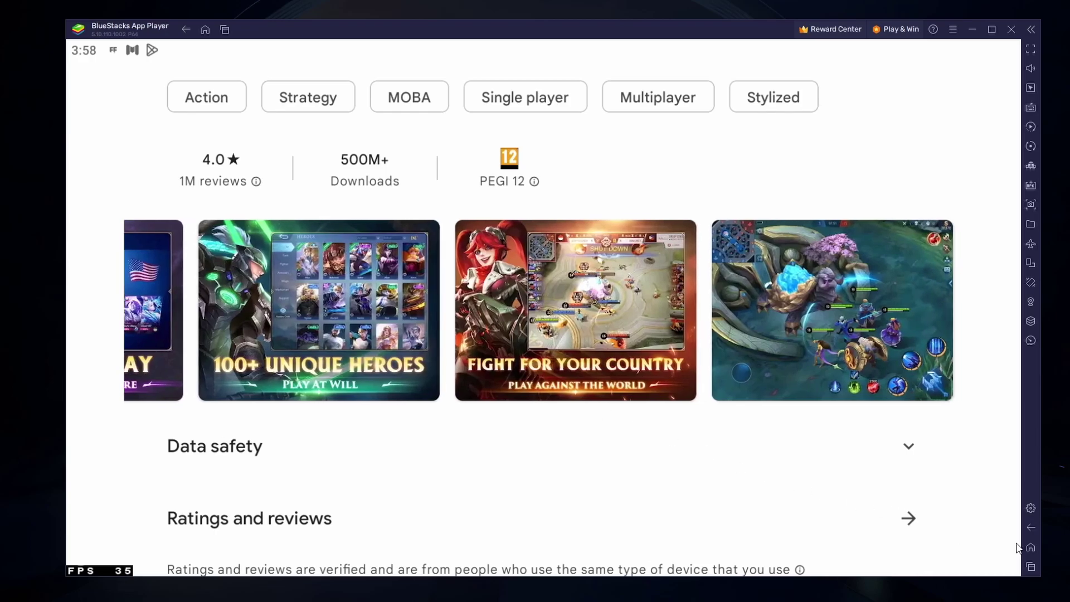
pyautogui.click(1030, 547)
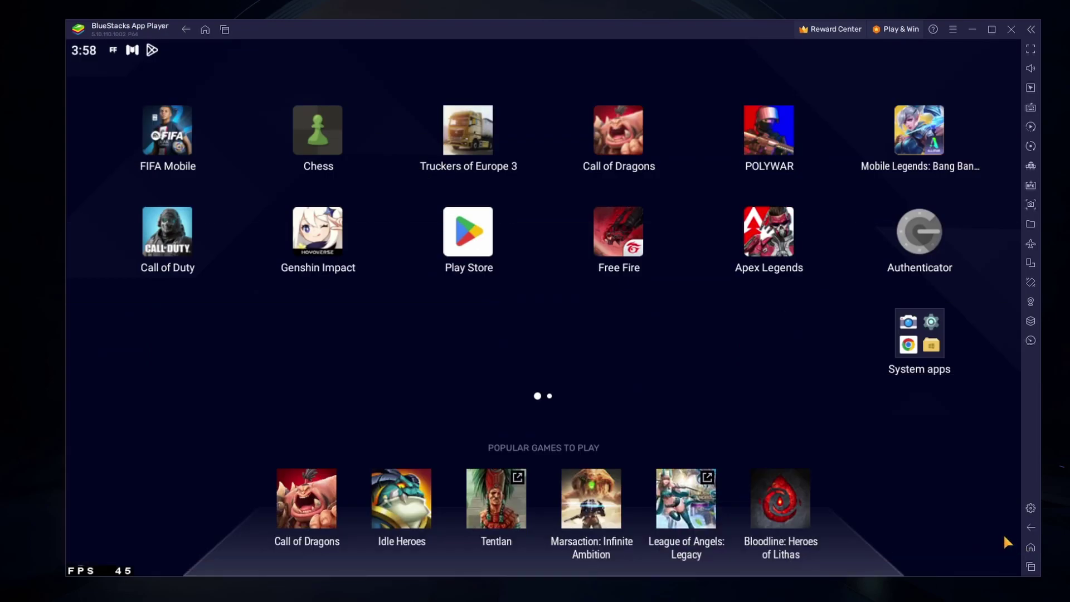
# Step: Open BlueStacks Gamepad settings and keep direct gamepad access on Auto
pyautogui.click(1036, 512)
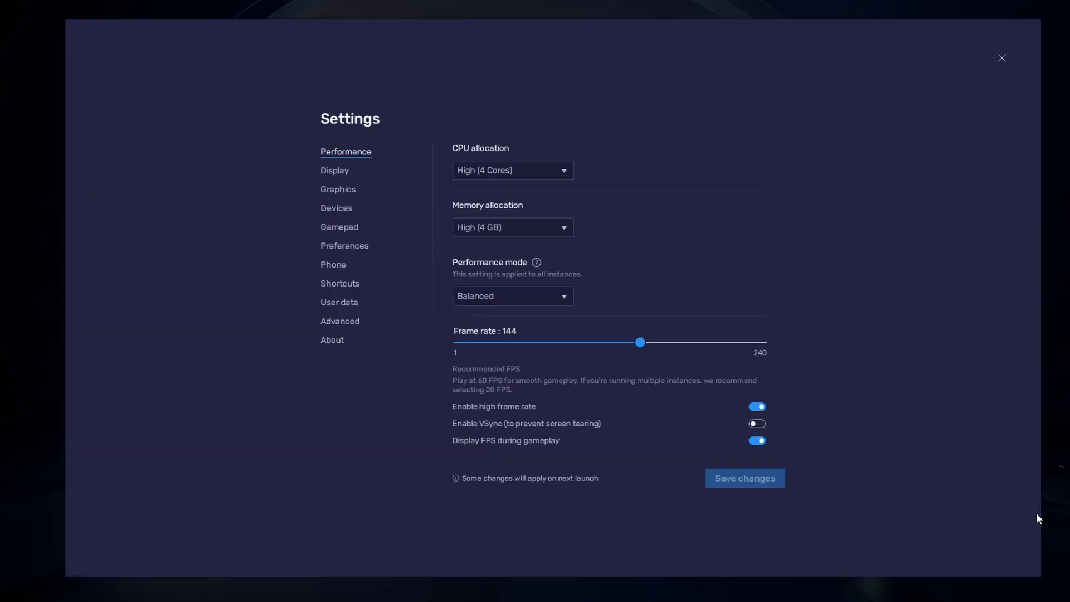
pyautogui.click(338, 226)
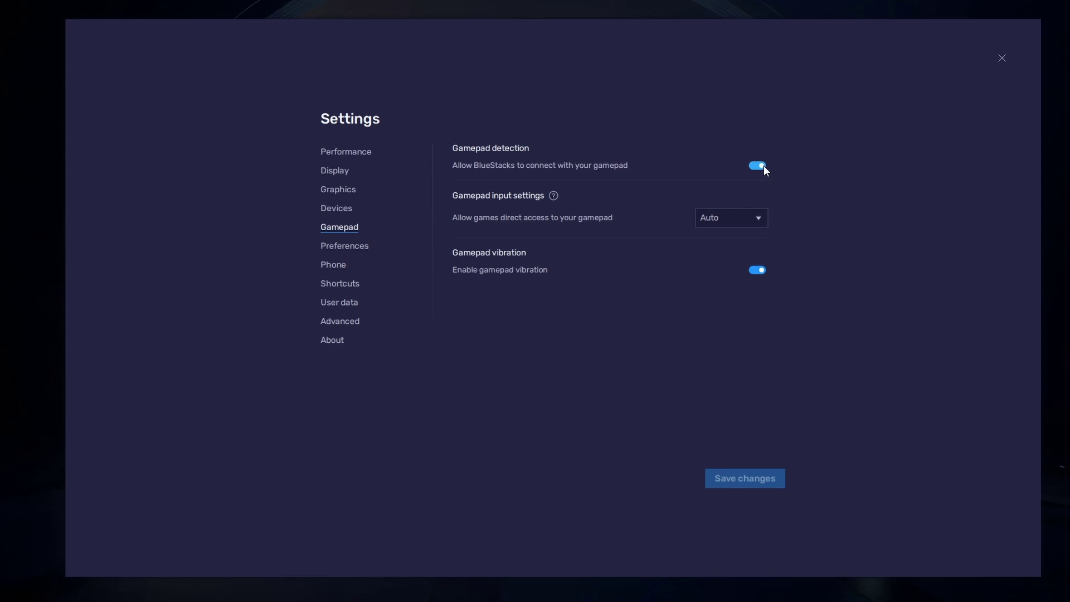
pyautogui.click(758, 218)
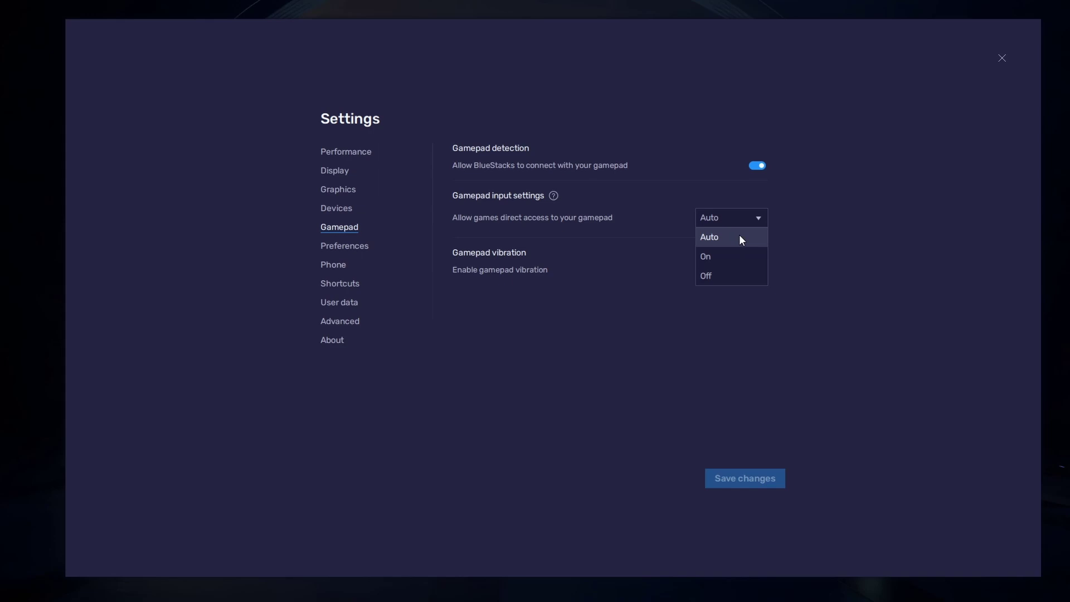
pyautogui.click(740, 237)
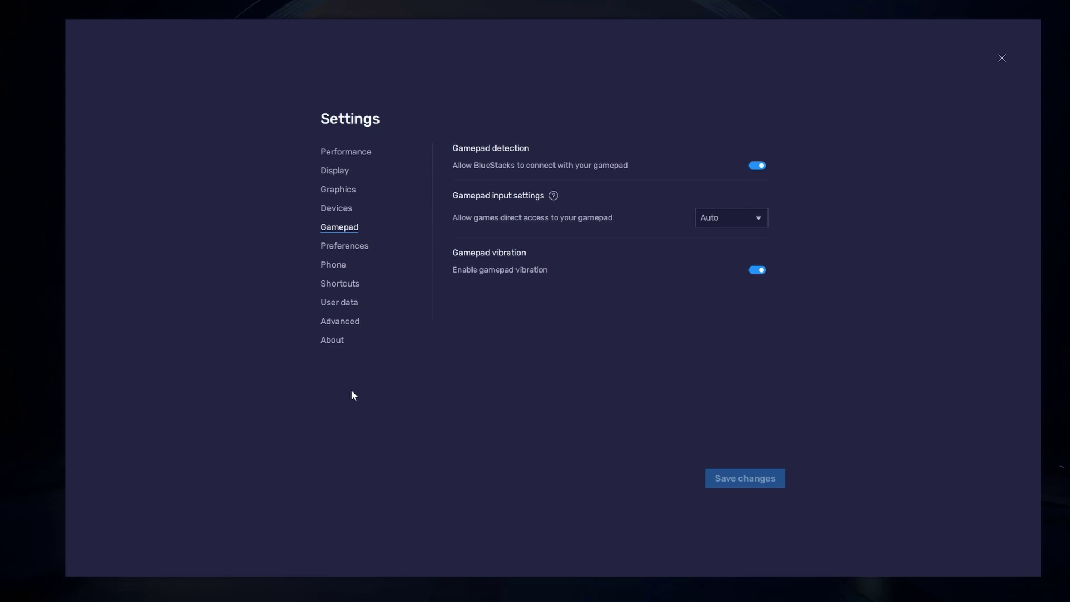
# Step: Keep CPU at High (4 Cores), memory at High (4 GB) and performance mode Balanced
pyautogui.click(366, 155)
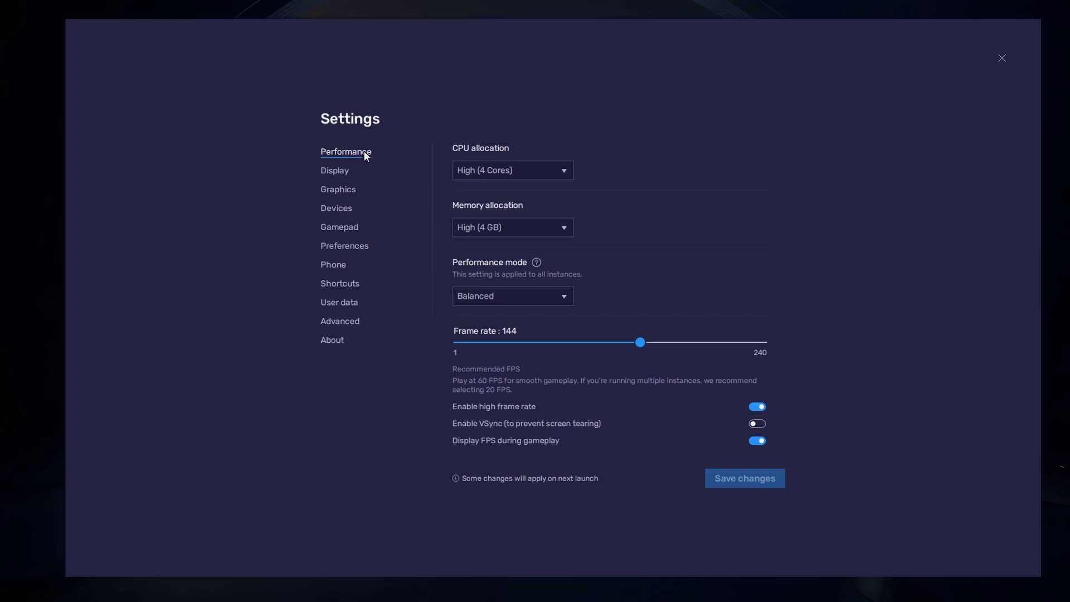
pyautogui.click(562, 169)
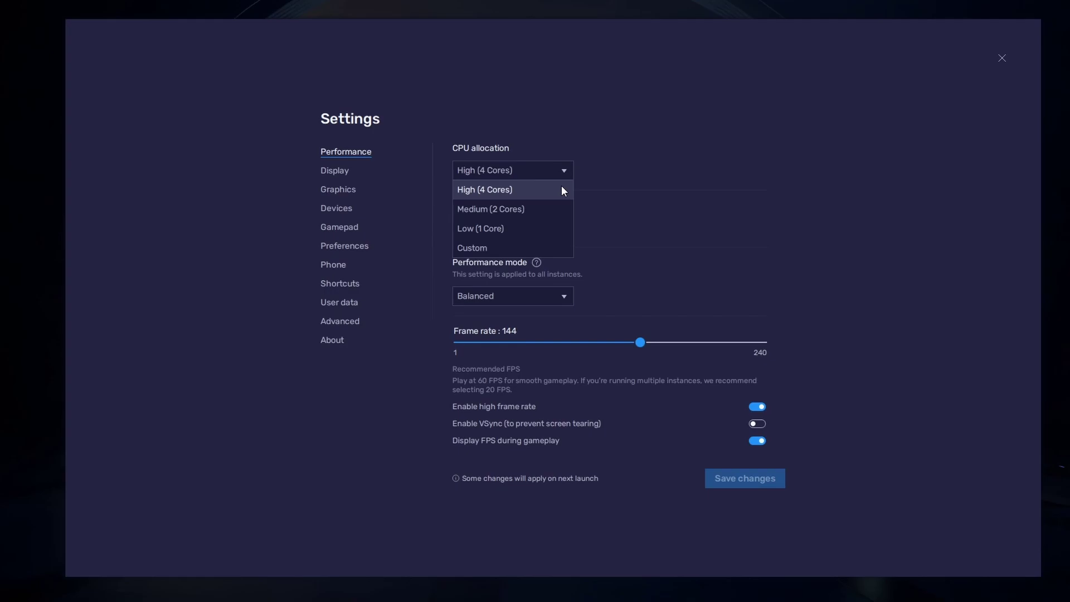
pyautogui.click(570, 188)
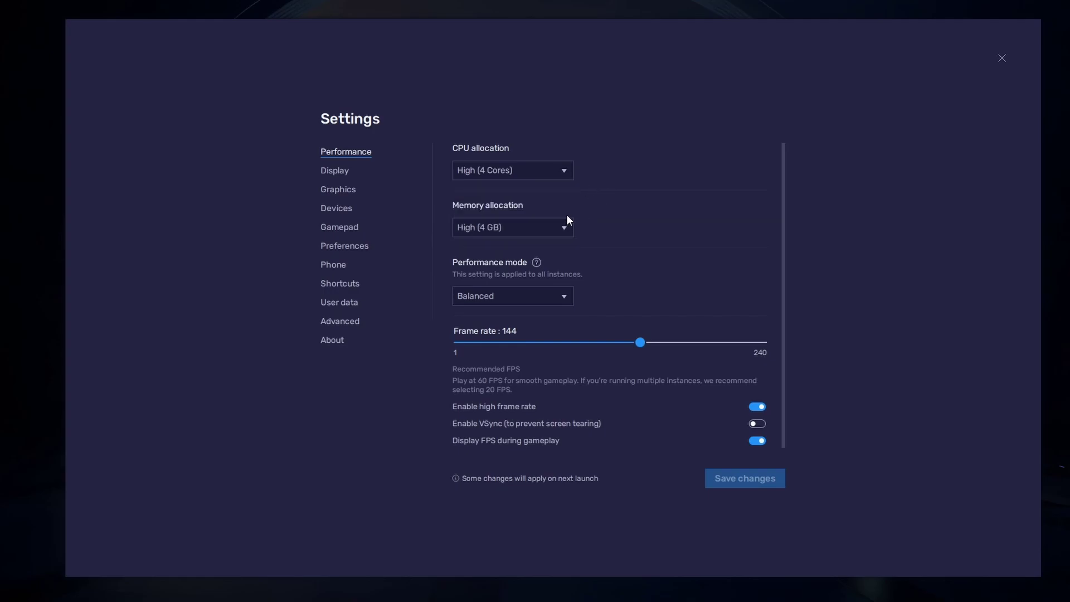
pyautogui.click(557, 228)
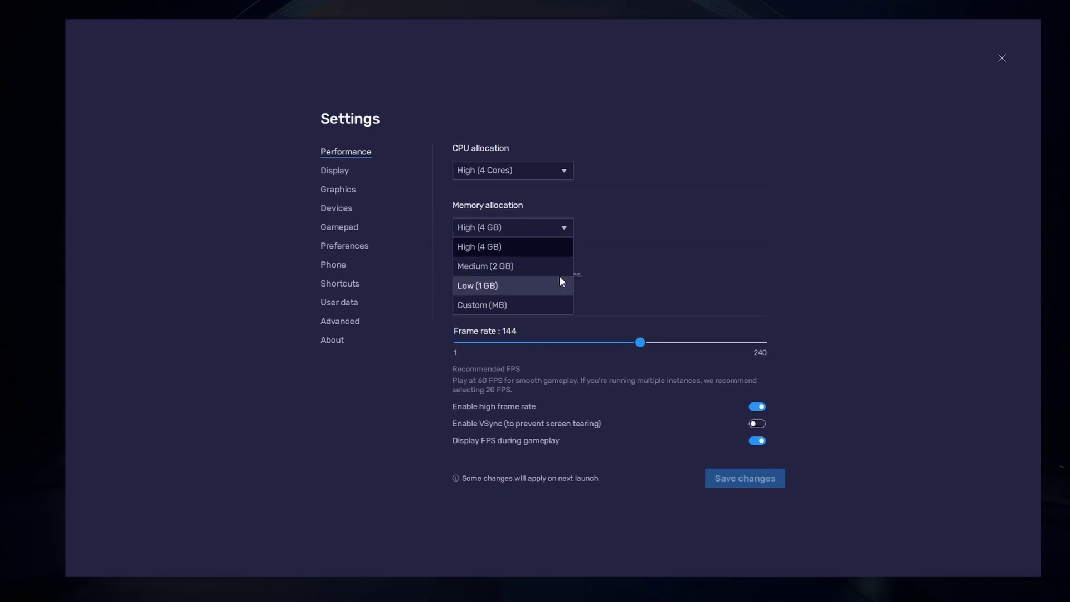
pyautogui.click(604, 241)
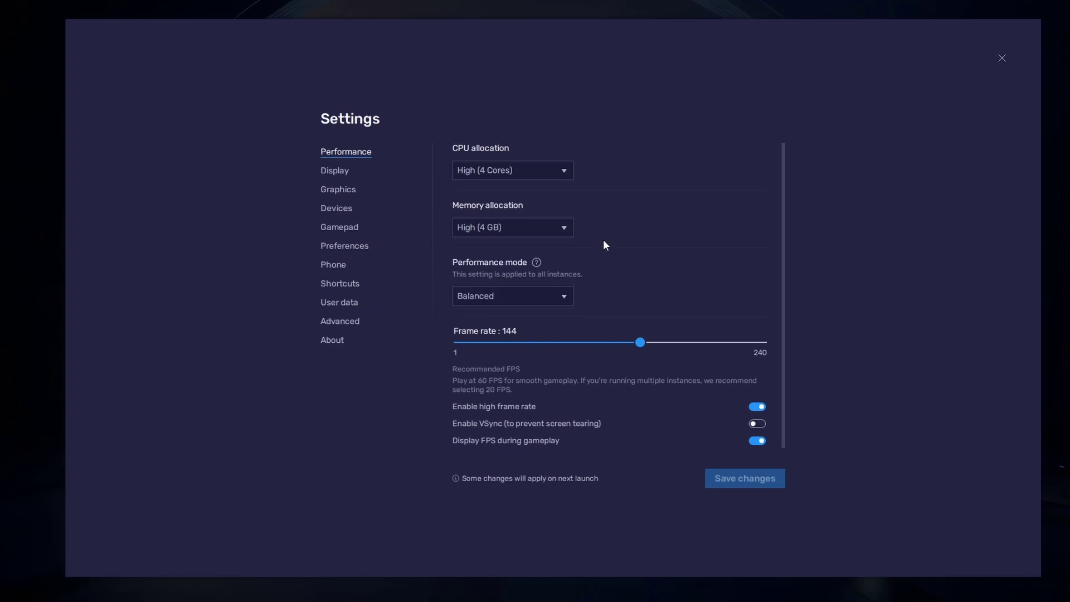
pyautogui.click(570, 292)
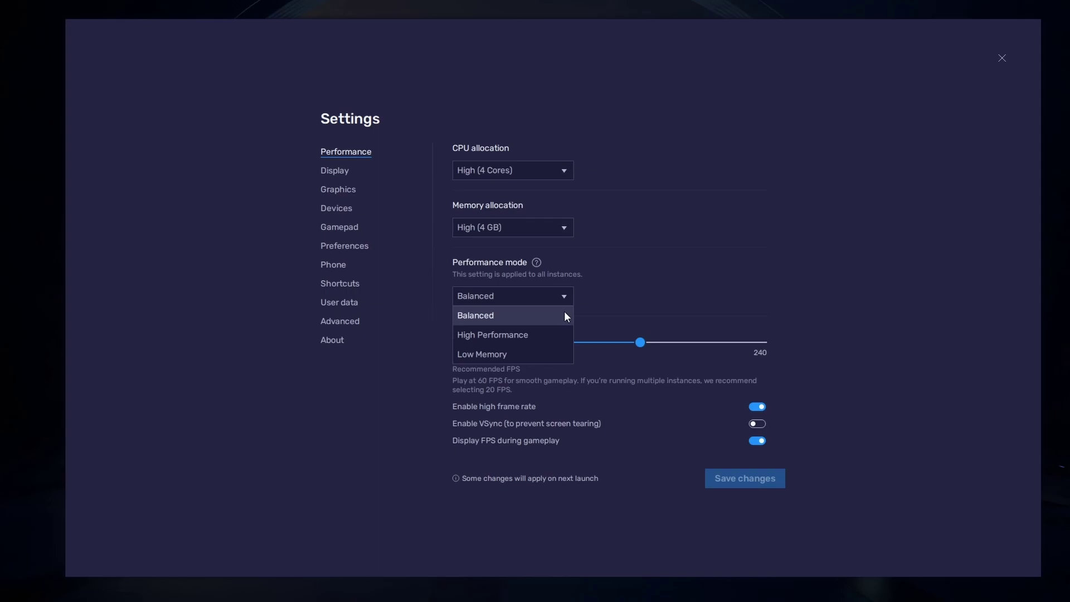
pyautogui.click(602, 295)
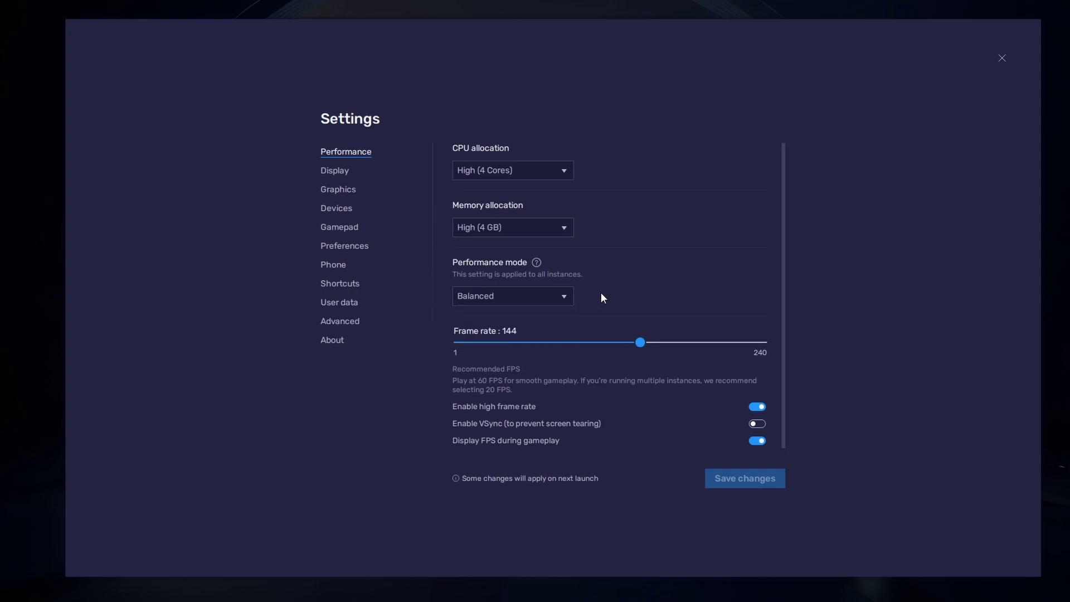
# Step: Keep high frame rate enabled and set the frame rate to 144
pyautogui.click(758, 407)
pyautogui.click(756, 407)
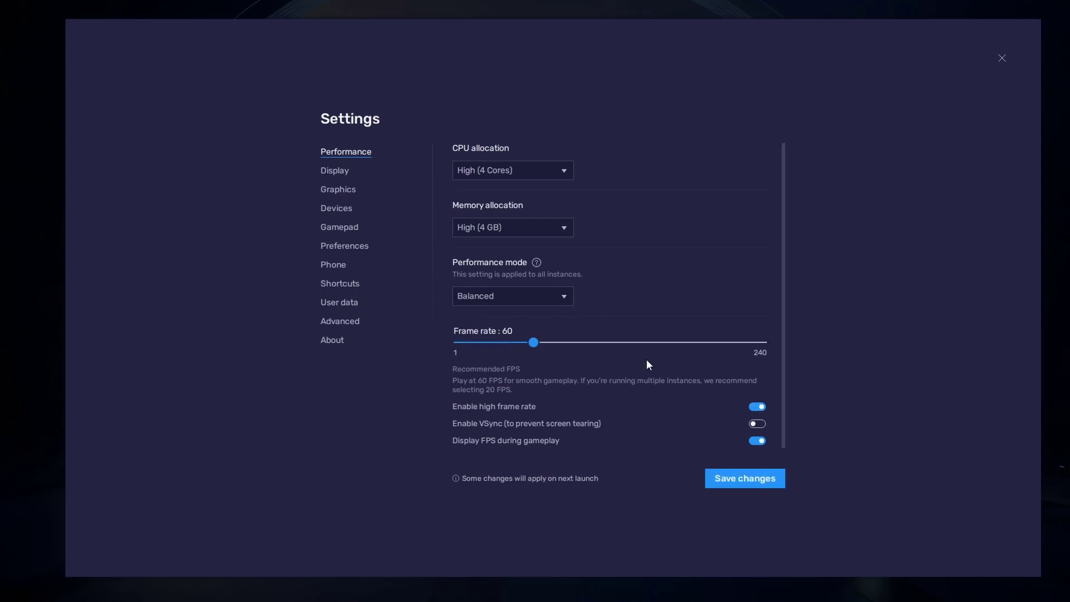
pyautogui.click(640, 343)
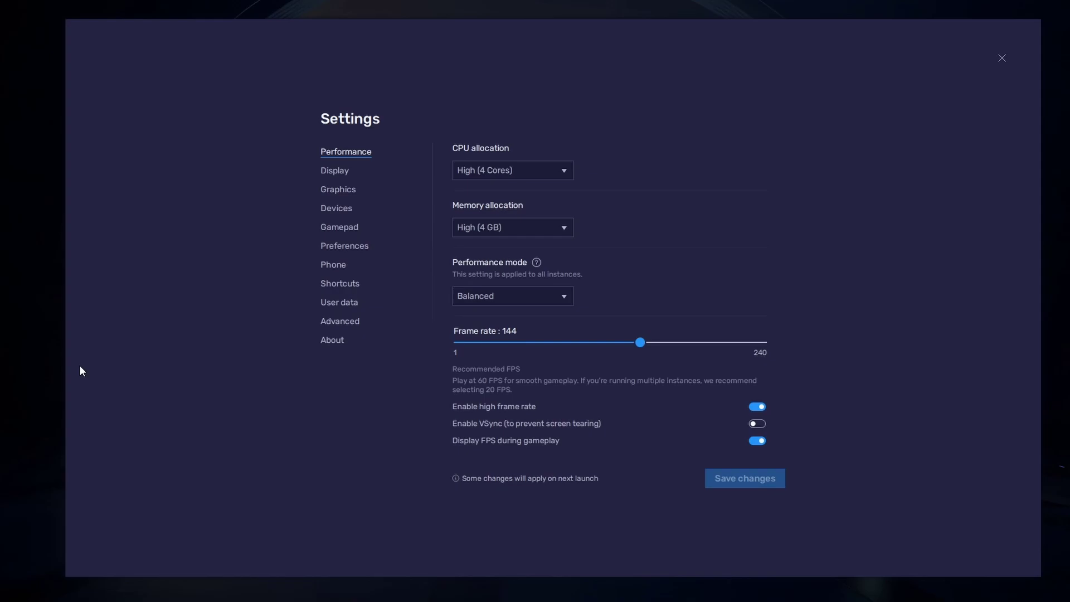
# Step: Open Windows Advanced display settings and keep the refresh rate at 119.97 Hz
pyautogui.rightClick(51, 363)
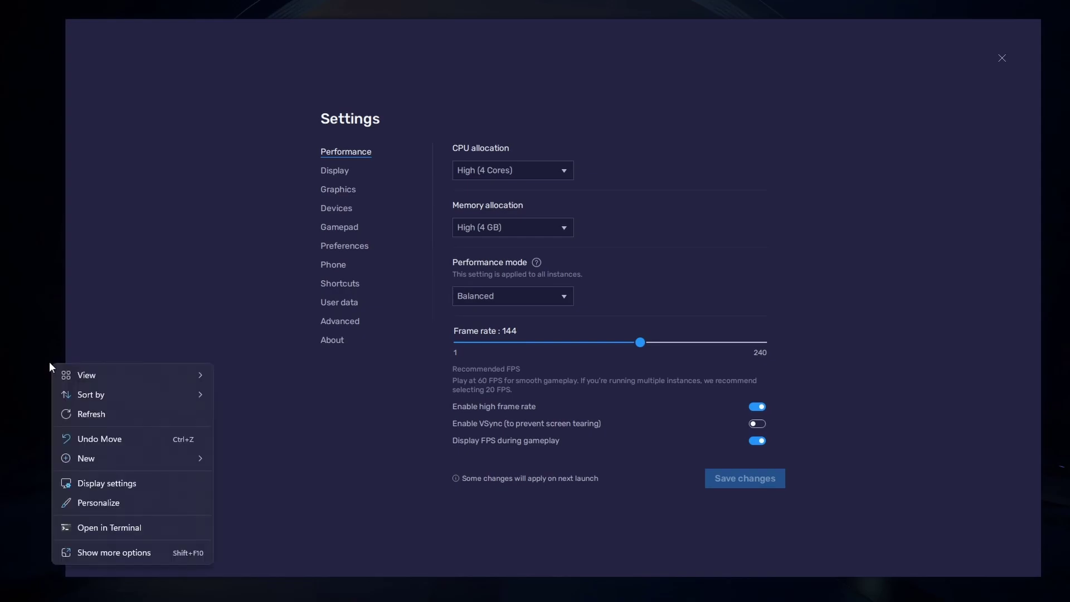
pyautogui.click(176, 484)
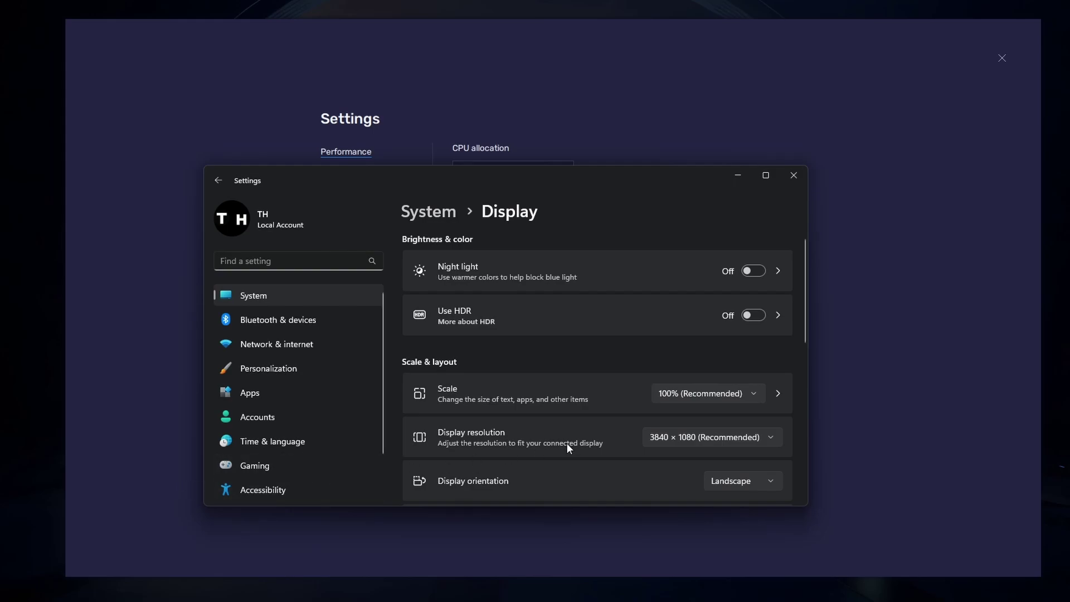
pyautogui.scroll(-10, 797, 334)
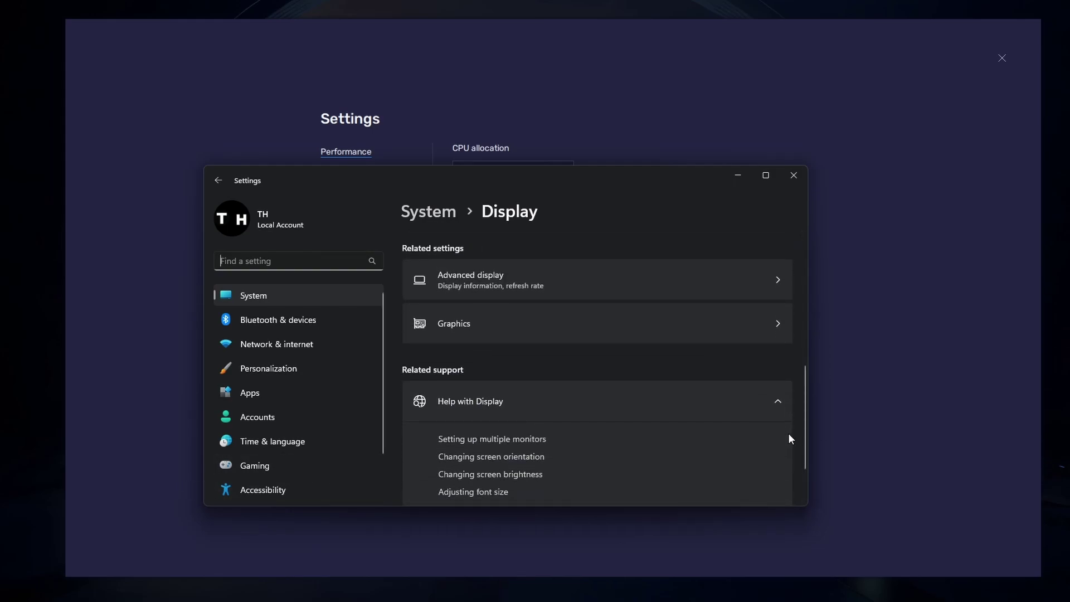
pyautogui.click(765, 286)
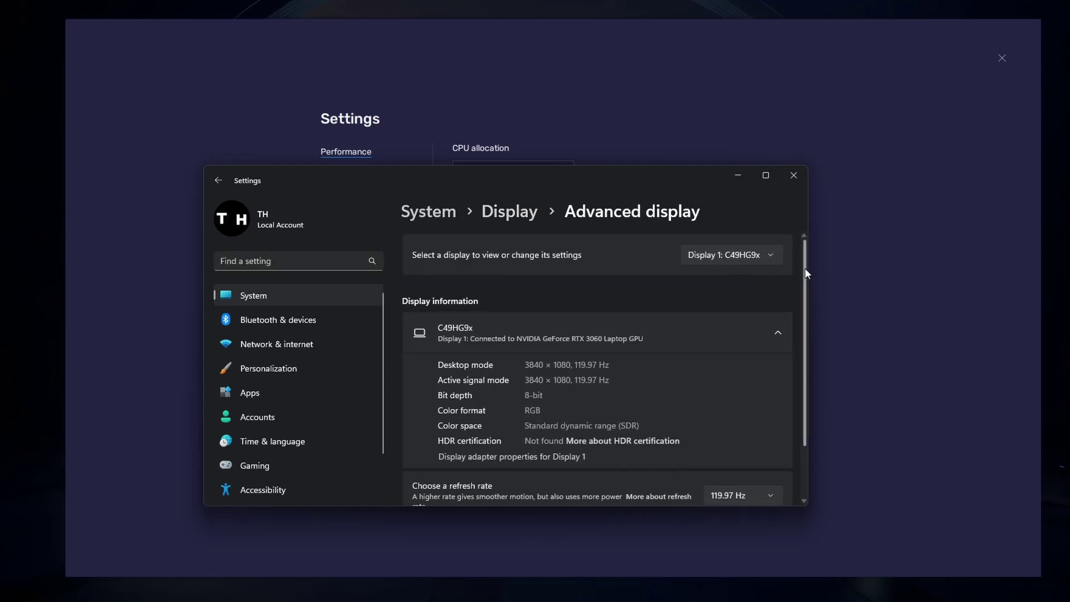
pyautogui.moveTo(805, 268); pyautogui.dragTo(800, 350)
pyautogui.click(778, 425)
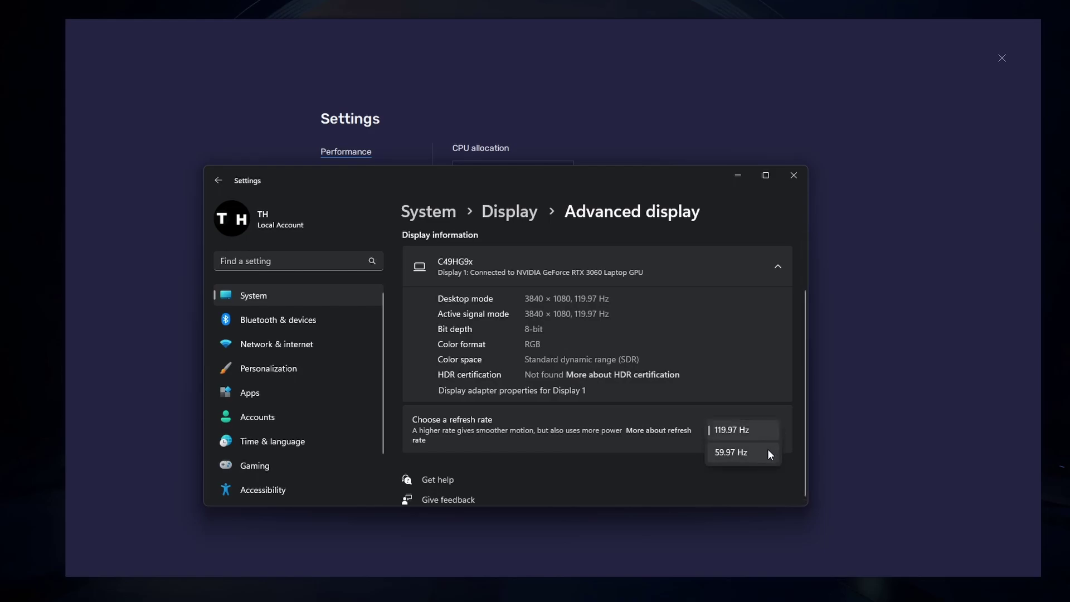
pyautogui.click(799, 428)
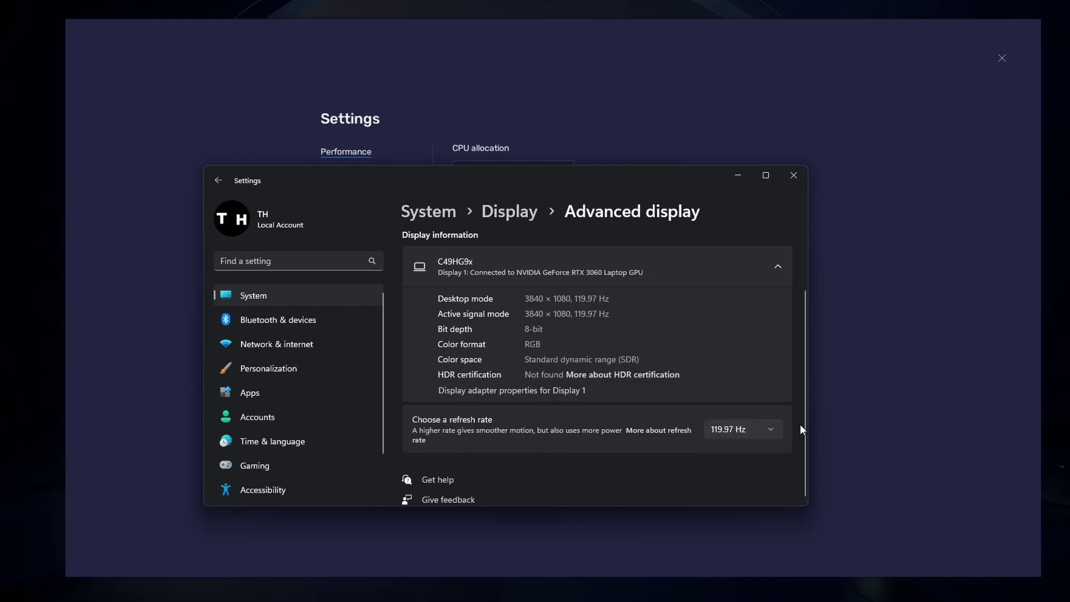
# Step: Close Windows Settings; in BlueStacks Display keep Landscape, try 3840 x 2160, revert to 1600 x 900
pyautogui.click(797, 179)
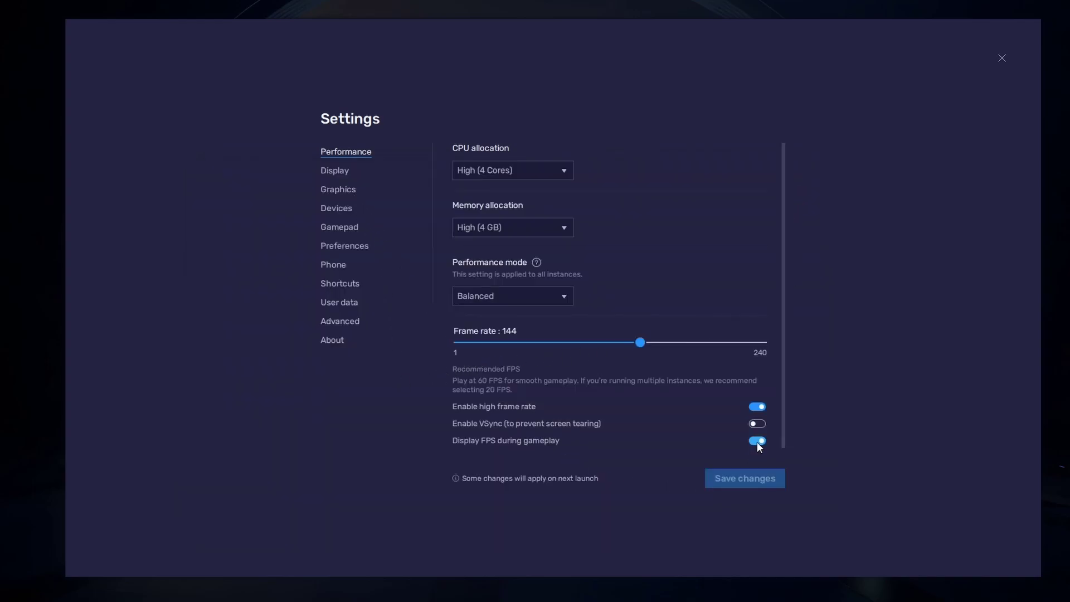
pyautogui.click(344, 172)
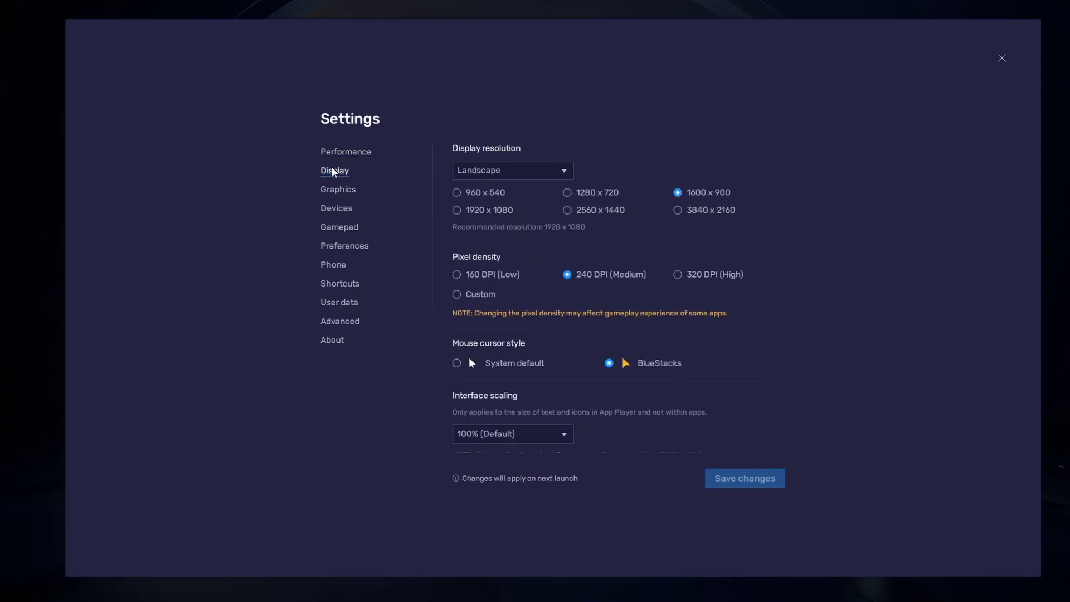
pyautogui.click(526, 175)
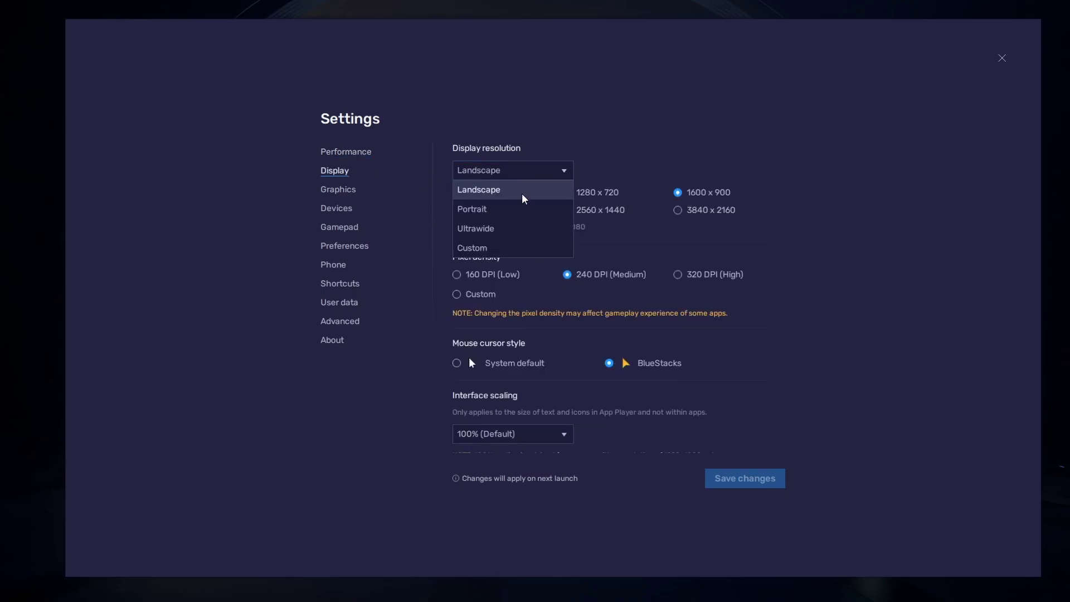
pyautogui.click(602, 174)
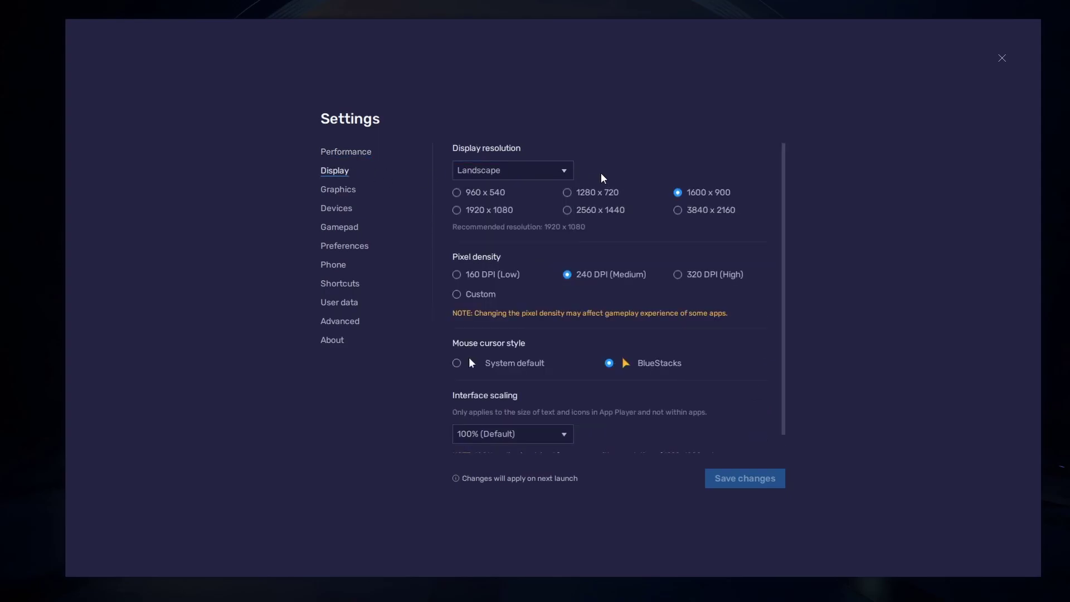
pyautogui.click(566, 192)
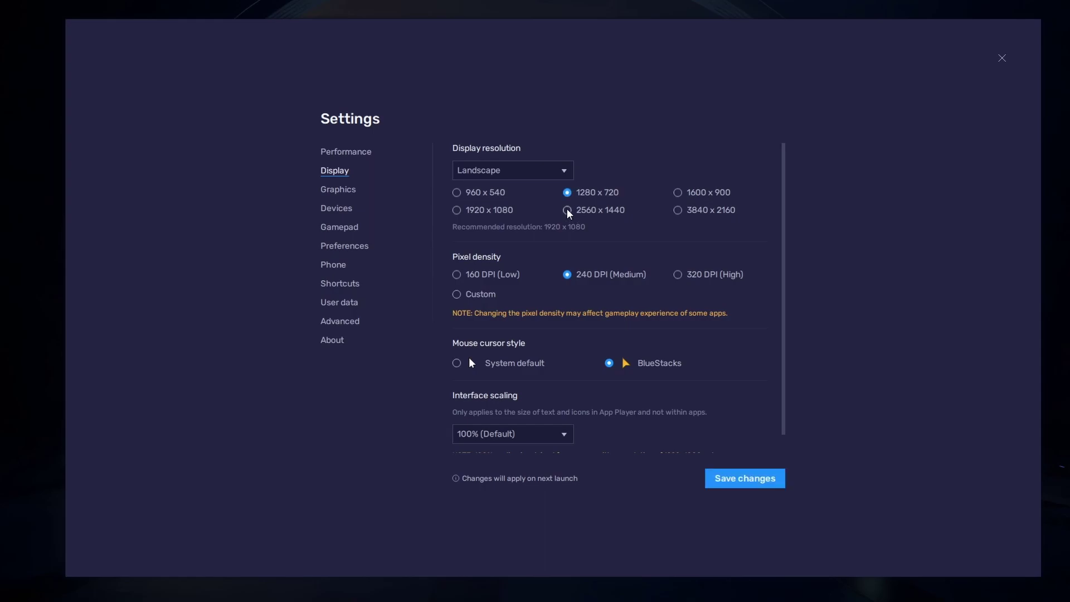
pyautogui.click(677, 193)
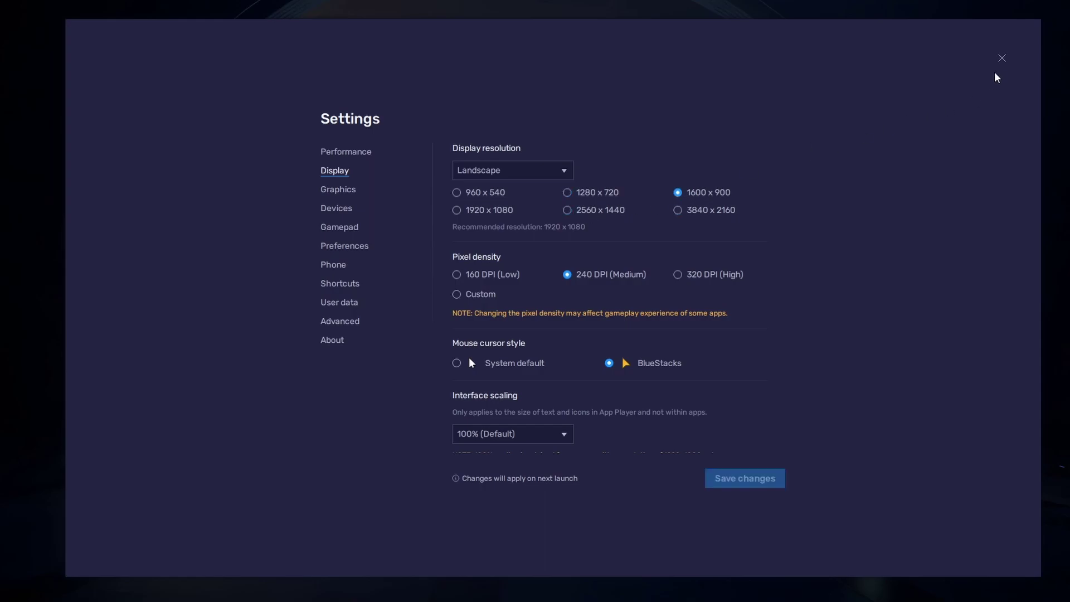
# Step: Close the BlueStacks settings and make the emulator window slightly smaller
pyautogui.click(1002, 58)
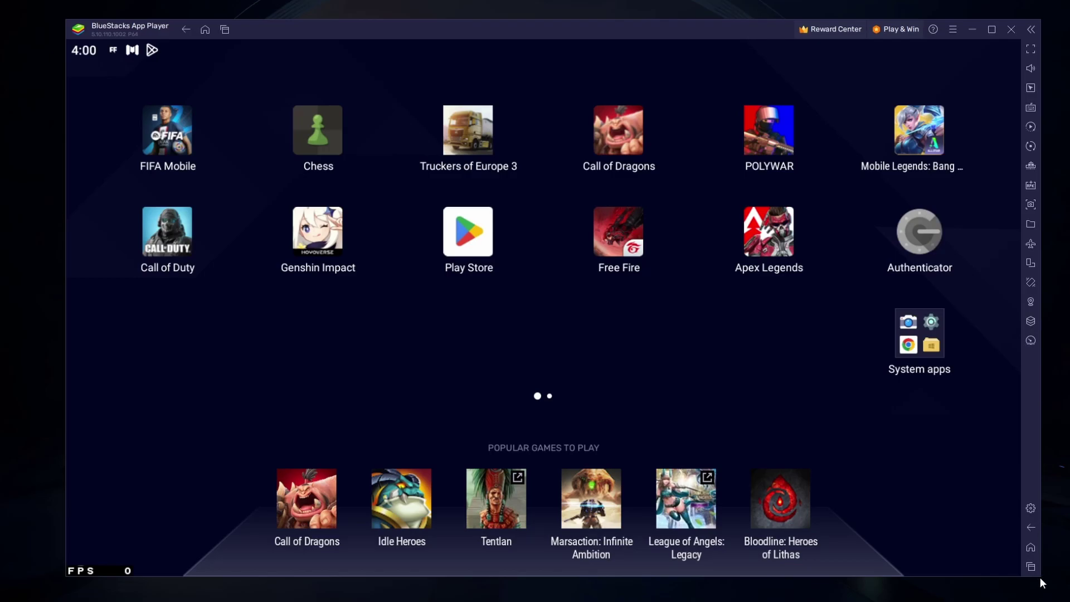
pyautogui.moveTo(1040, 577)
pyautogui.mouseDown()
pyautogui.moveTo(1008, 557)
pyautogui.moveTo(1039, 577)
pyautogui.mouseUp()
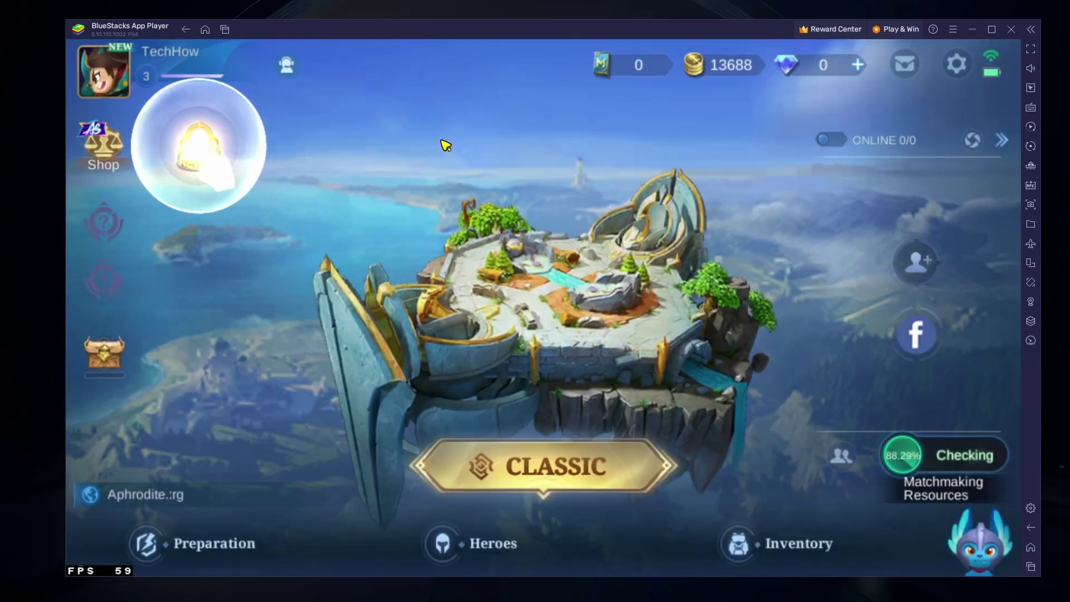
# Step: Open Mobile Legends settings, check the Creep HP explanation, then scroll through the Controls options
pyautogui.click(958, 67)
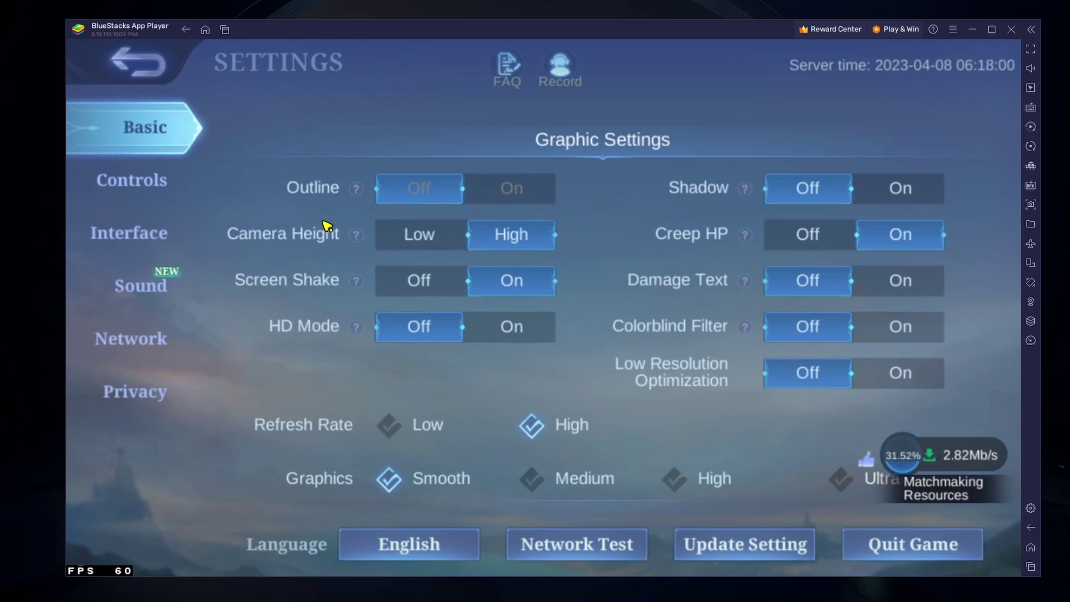
pyautogui.click(619, 232)
pyautogui.click(154, 186)
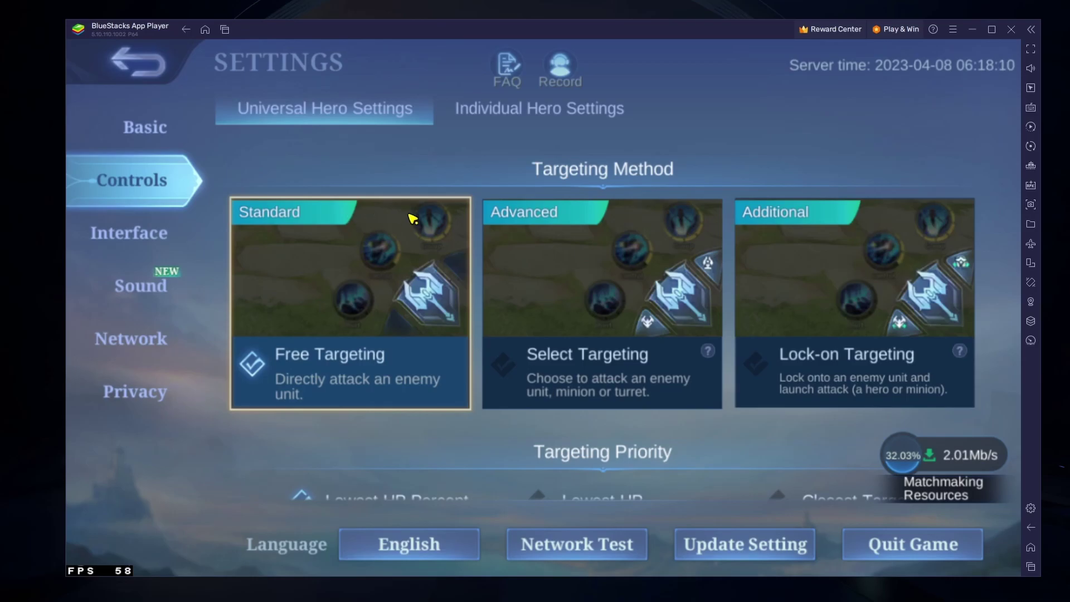
pyautogui.scroll(-5, 564, 221)
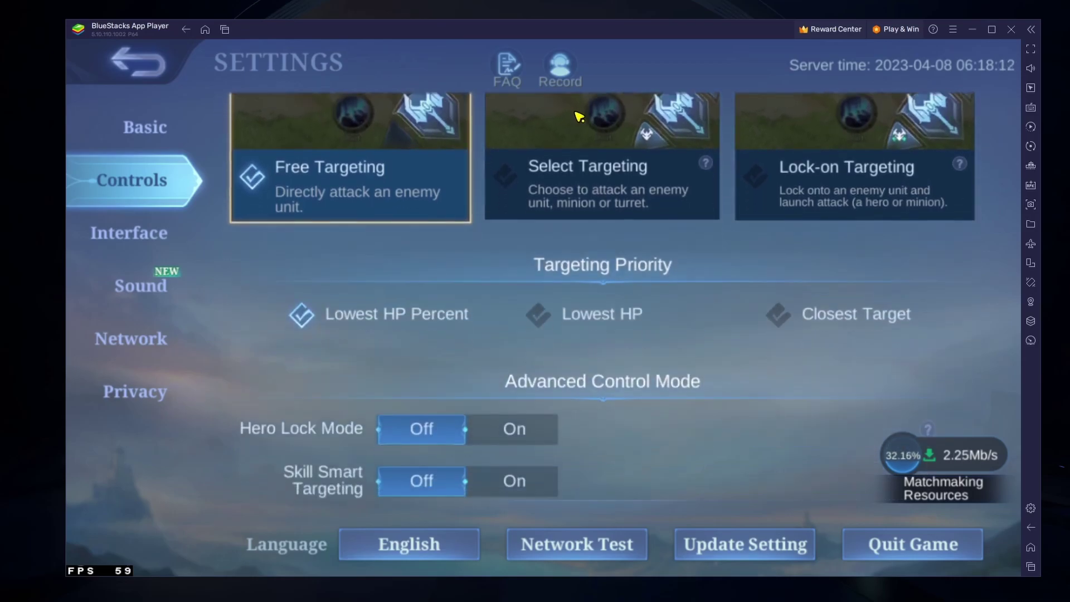
pyautogui.moveTo(678, 430); pyautogui.dragTo(667, 262)
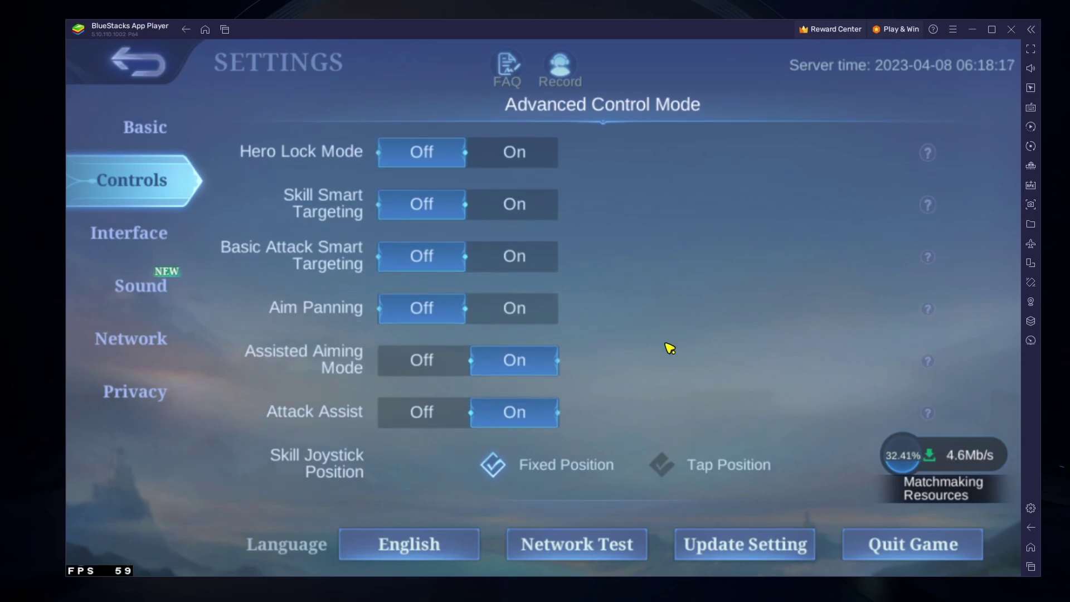
pyautogui.moveTo(669, 349); pyautogui.dragTo(671, 134)
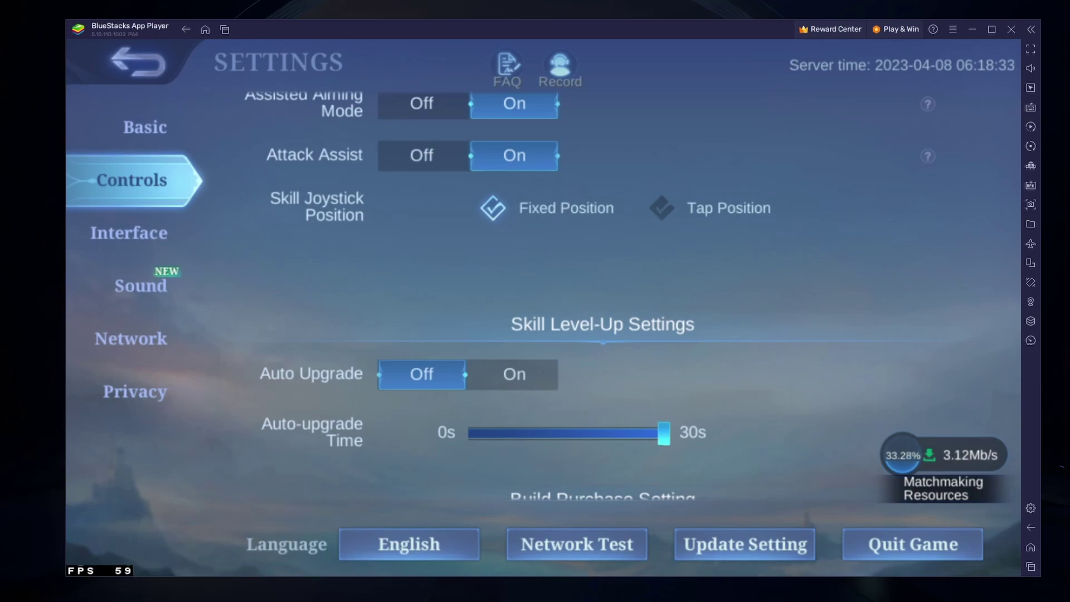
pyautogui.moveTo(777, 413); pyautogui.dragTo(754, 195)
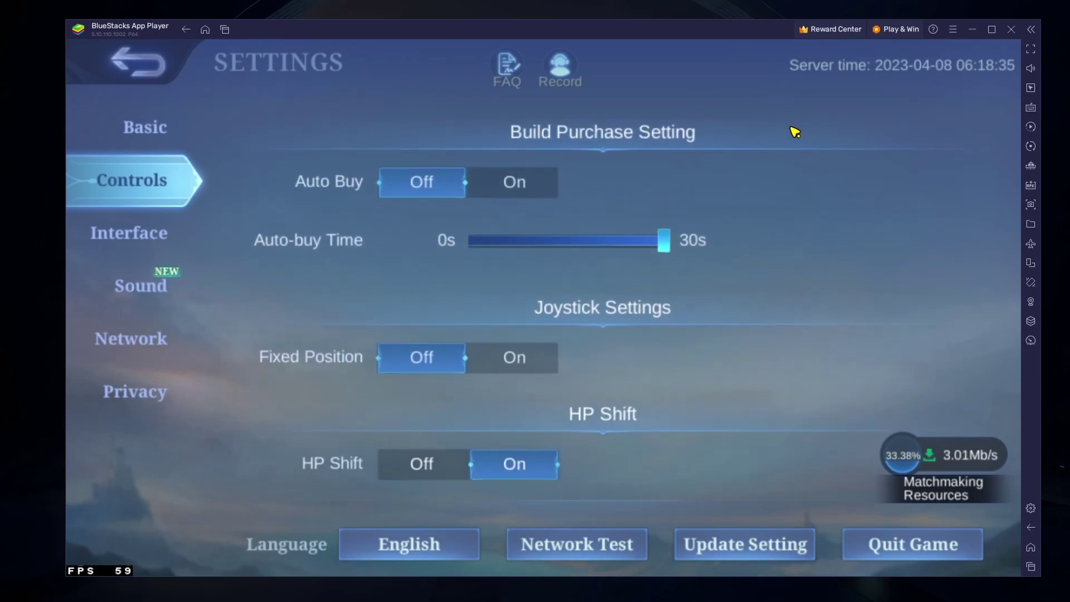
pyautogui.click(1028, 110)
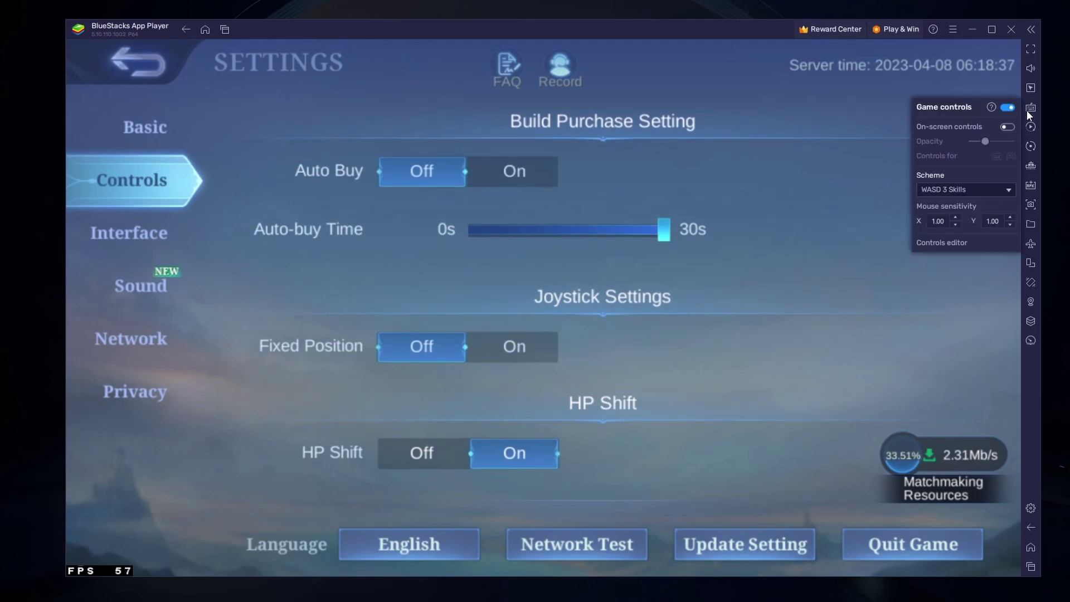
pyautogui.click(1006, 127)
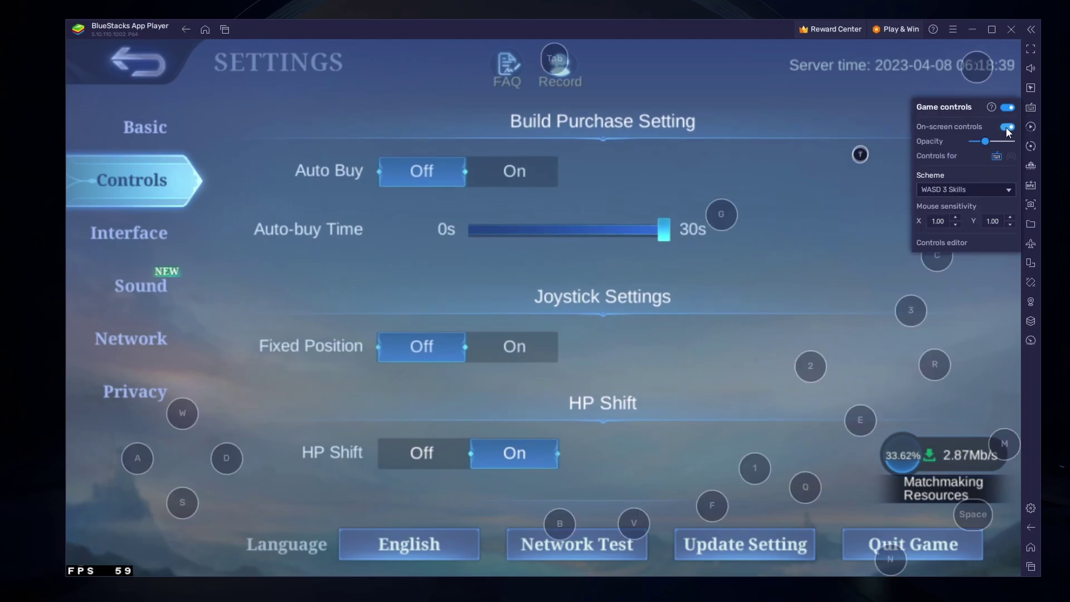
pyautogui.click(1006, 127)
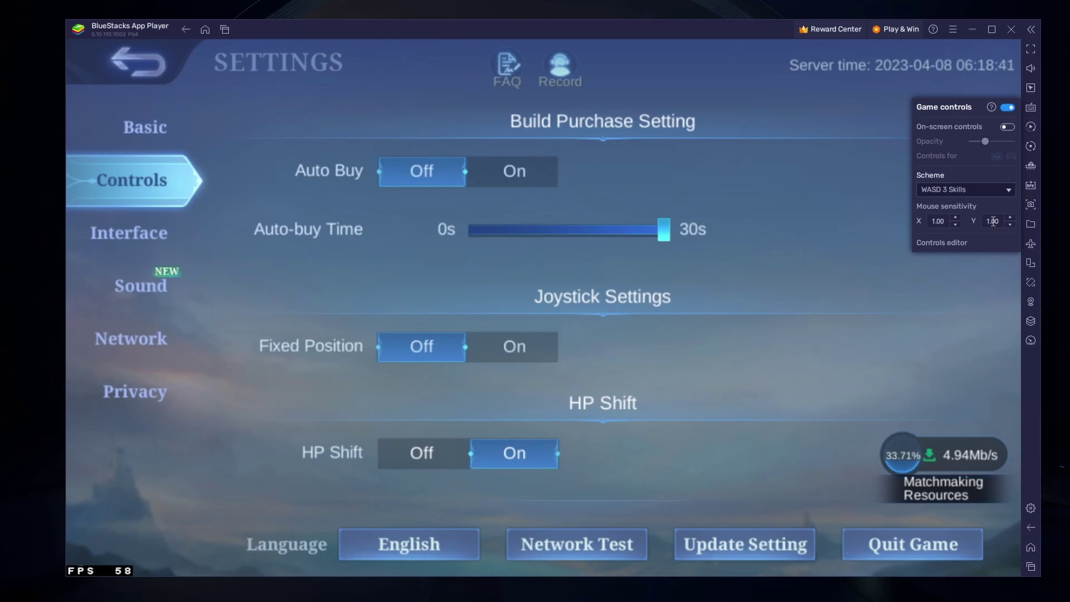
pyautogui.click(970, 333)
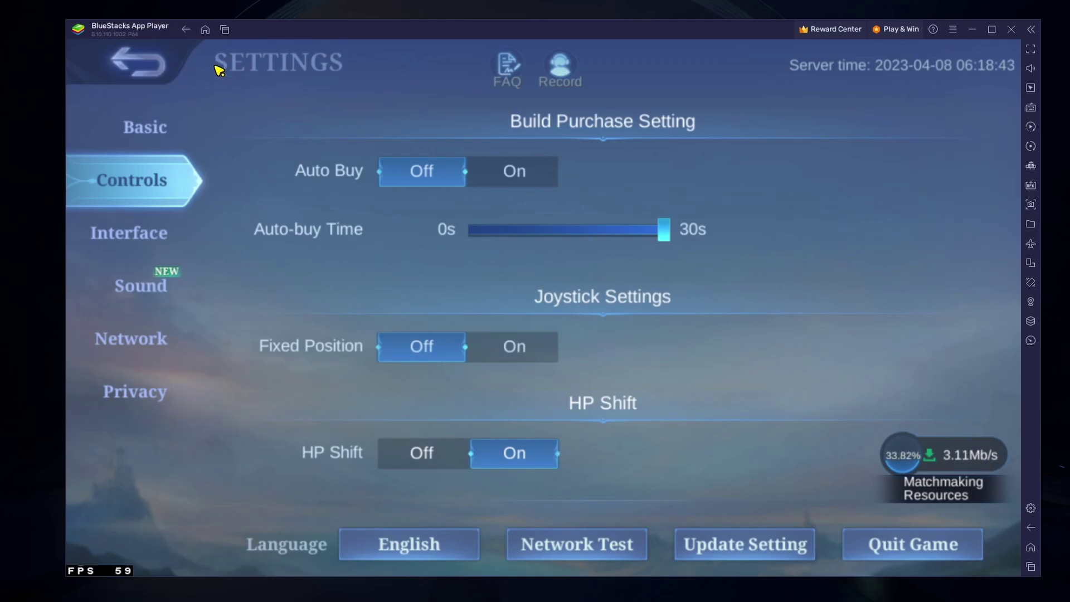
# Step: Return to the lobby, start a Classic match search and accept the found match
pyautogui.click(150, 63)
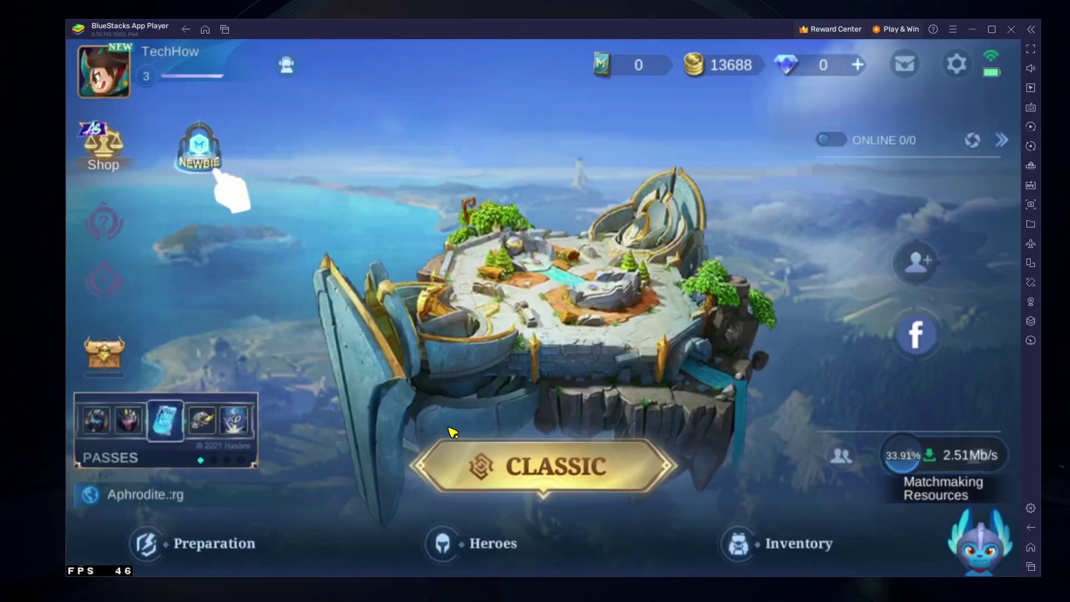
pyautogui.click(576, 463)
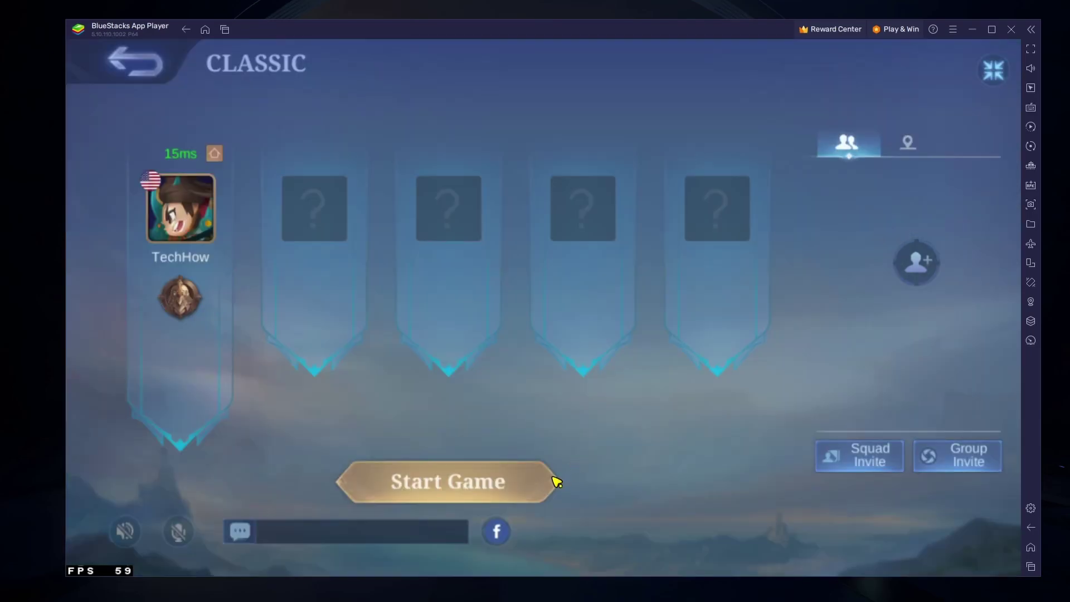
pyautogui.click(511, 482)
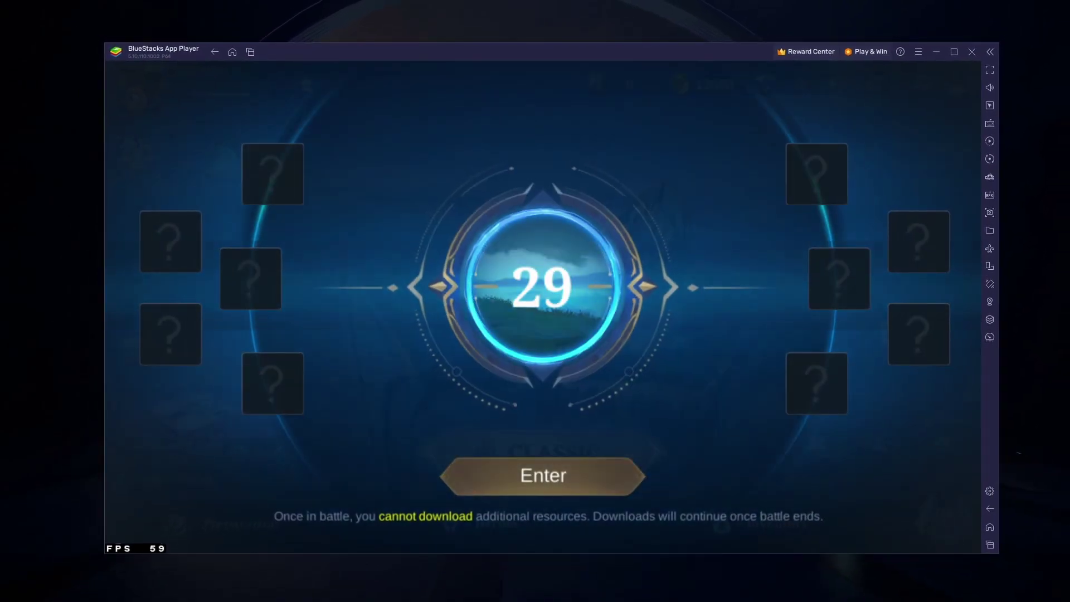
pyautogui.click(495, 490)
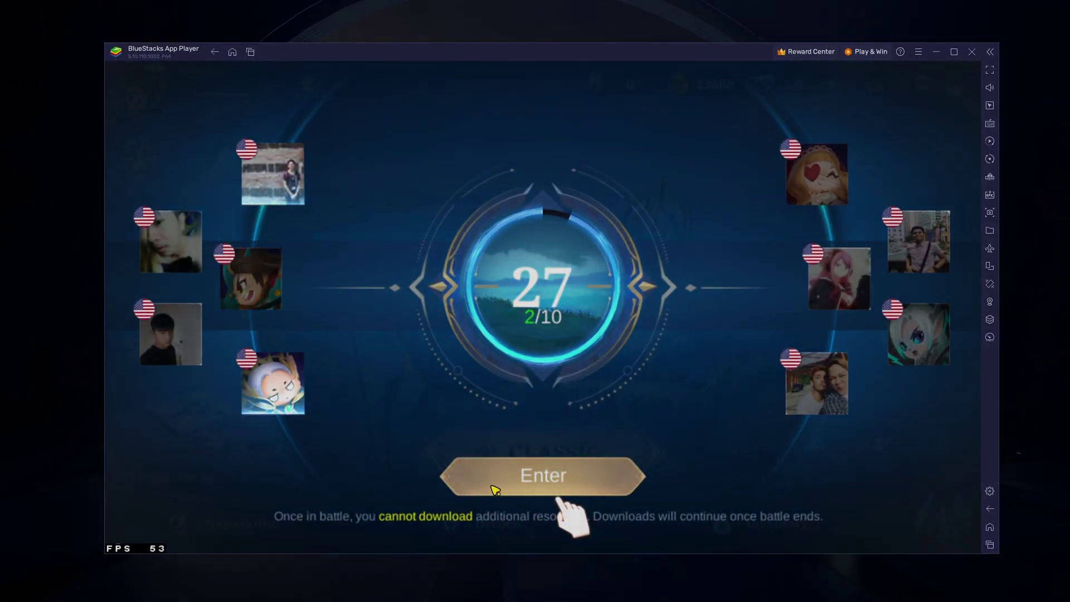